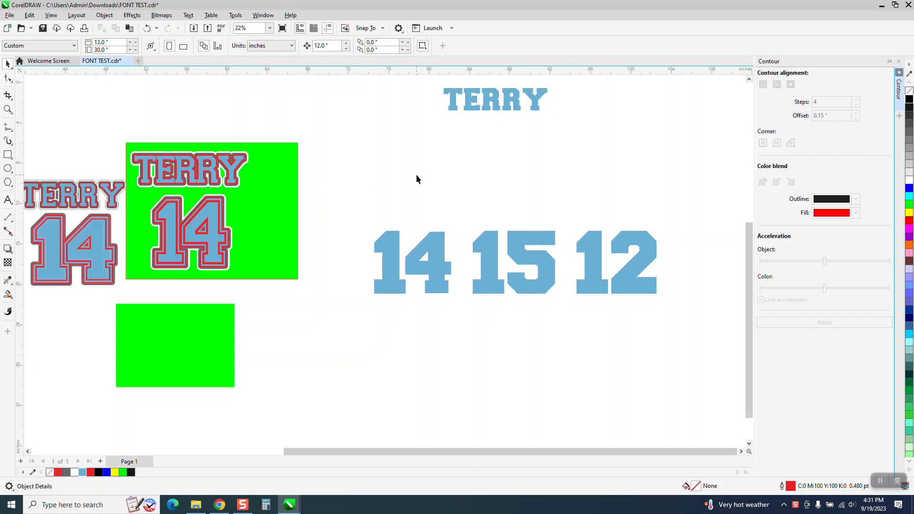
Copy the 14 into a new row below the numbers and duplicate that copy 12 inches to its right.
scroll(391, 190, "down", 1)
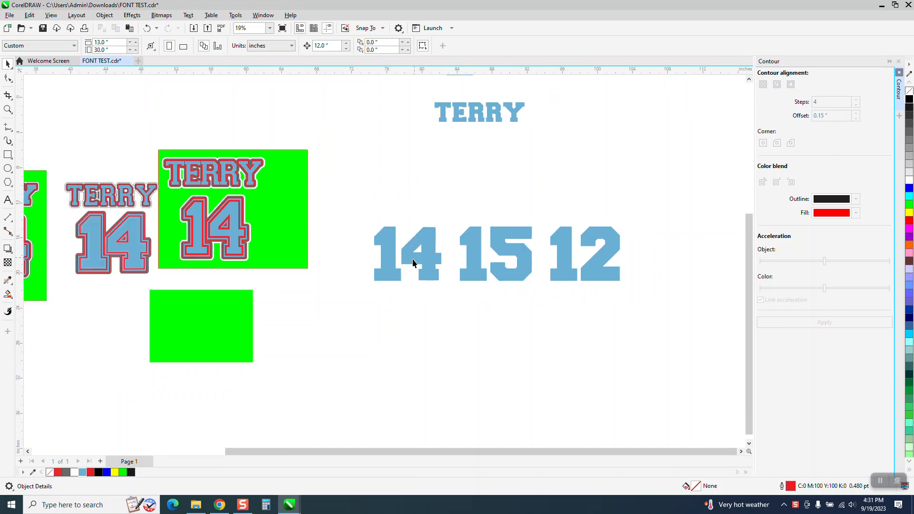
left_click_drag(435, 257, 427, 348)
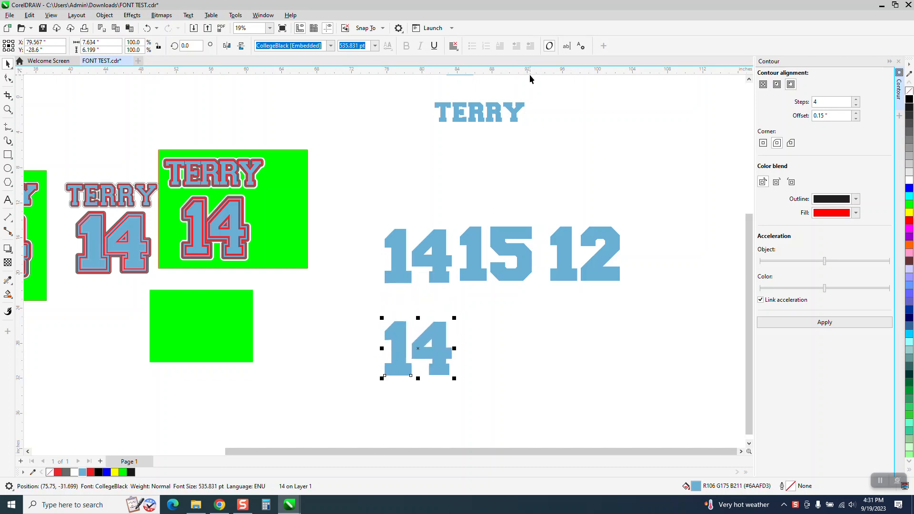
key("ctrl+d")
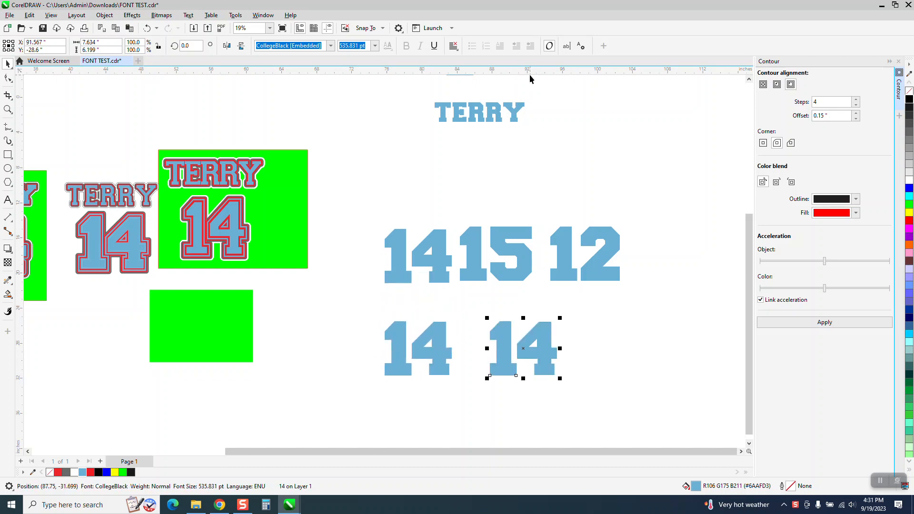
Change the text of the duplicated 14 in the lower row to 16.
left_click(567, 46)
key("BackSpace")
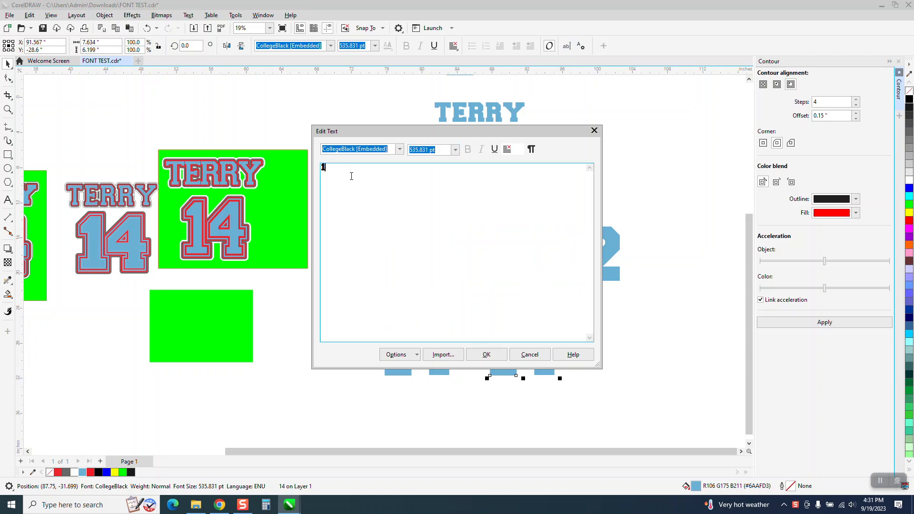
type("6")
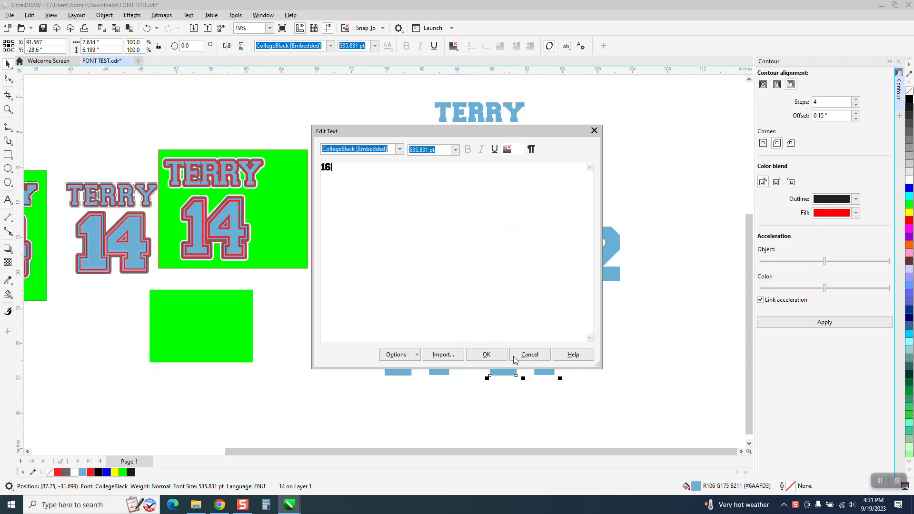
left_click(490, 355)
Duplicate the 16 in the lower row 12 inches to its right and change the copy's text to 18.
key("ctrl+d")
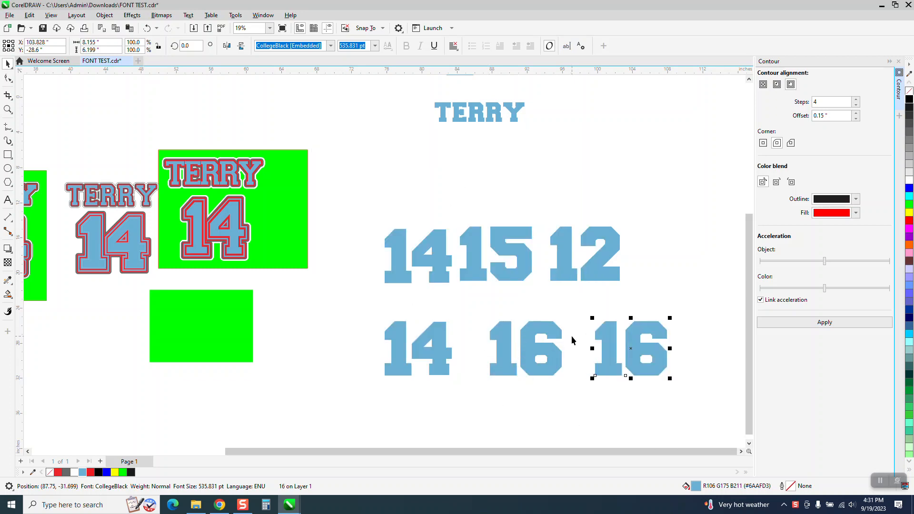
left_click(573, 46)
key("ctrl+a")
type("1")
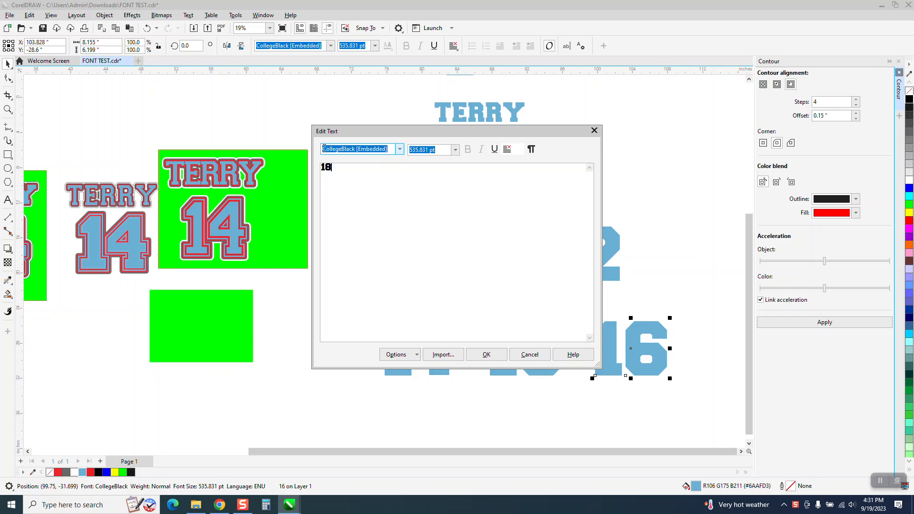
type("8")
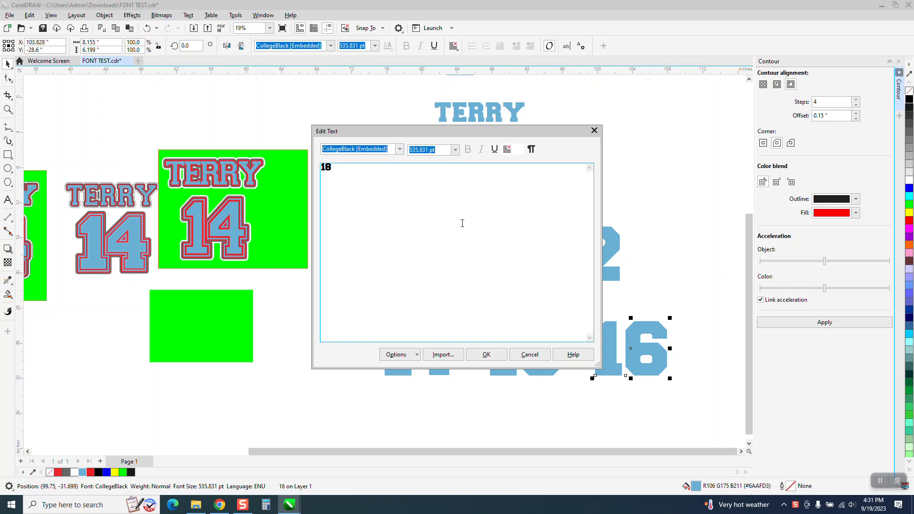
left_click(486, 354)
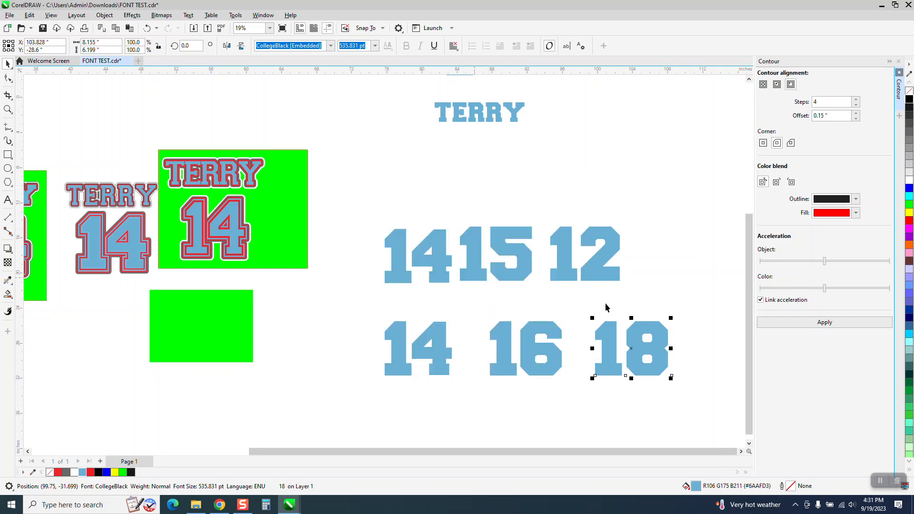
Delete all three numbers in the lower row.
left_click_drag(365, 315, 718, 398)
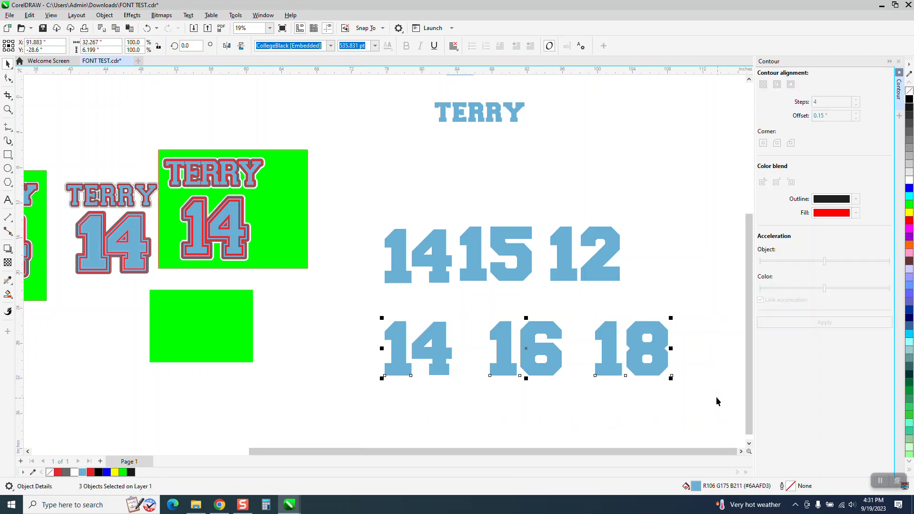
key("Delete")
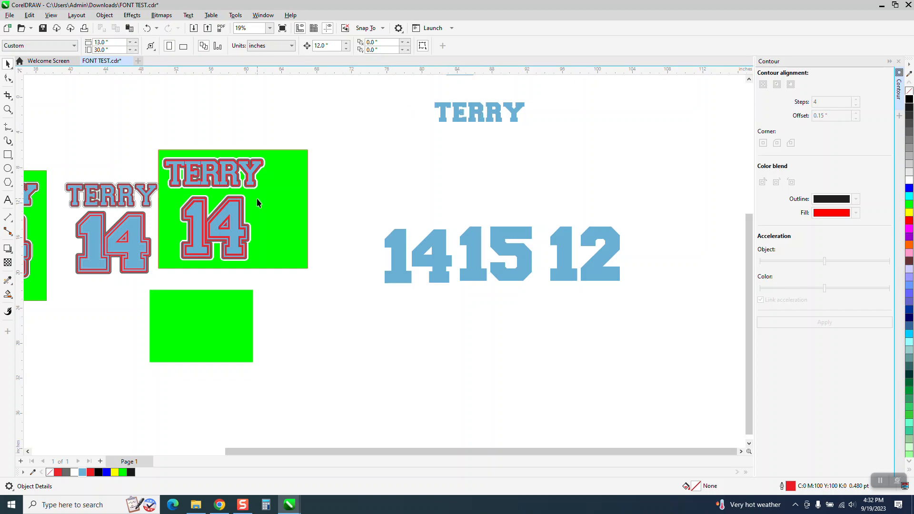
Remove the fill from the blue numbers 14, 15 and 12 and give them a black outline.
left_click_drag(360, 206, 717, 335)
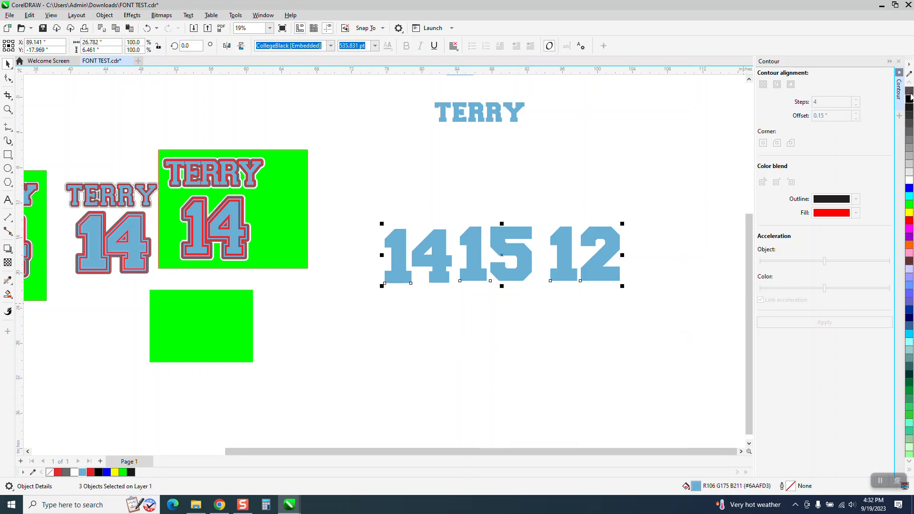
left_click(910, 91)
right_click(910, 98)
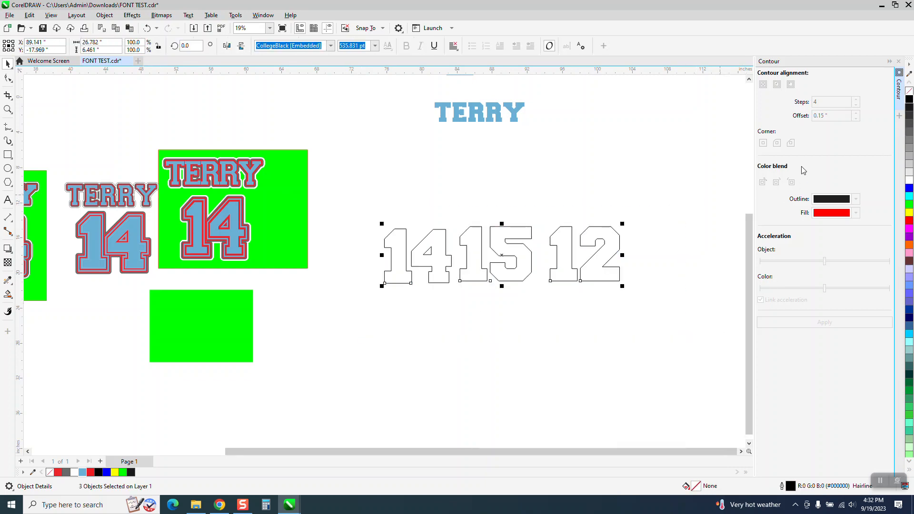
Group the three outlined numbers 14, 15 and 12.
left_click(106, 16)
left_click(132, 15)
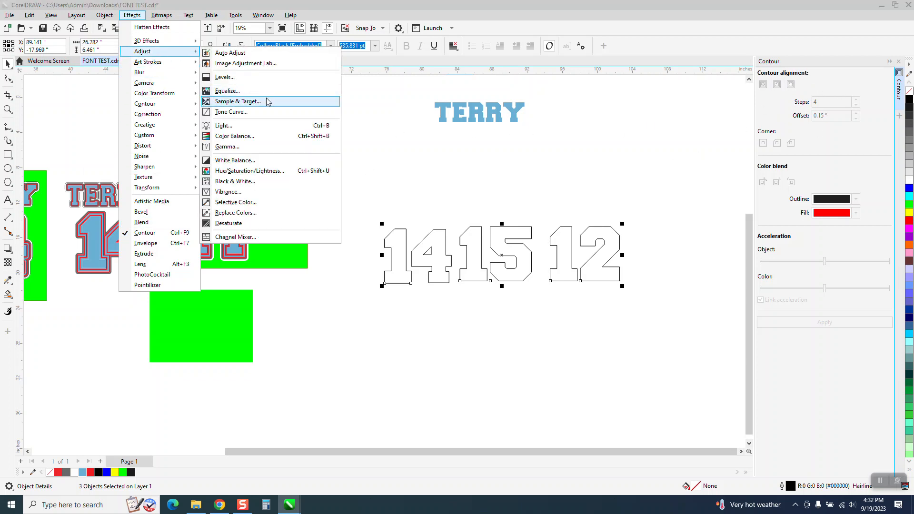
left_click(105, 18)
left_click(105, 16)
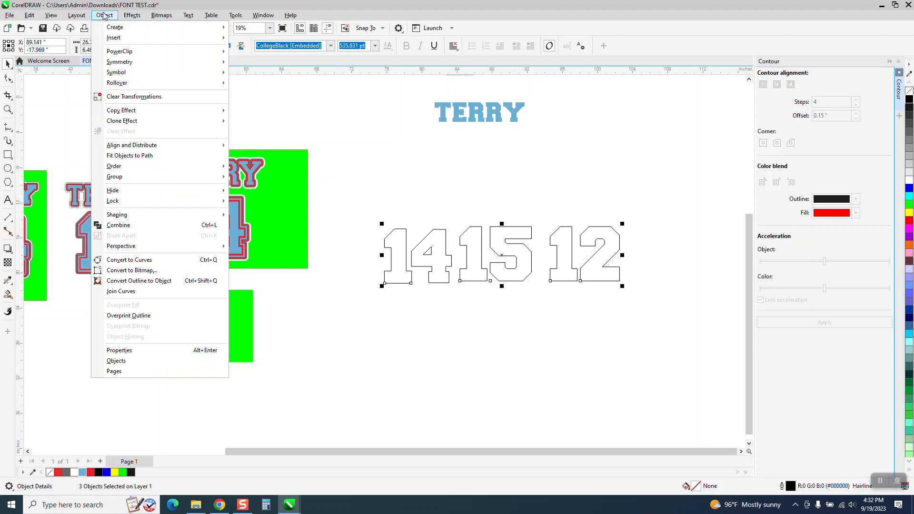
mouse_move(128, 177)
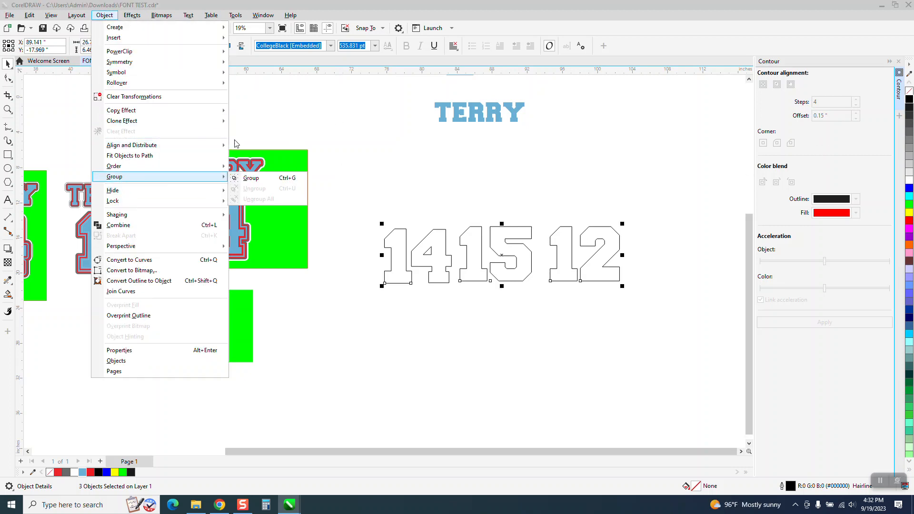
left_click(251, 178)
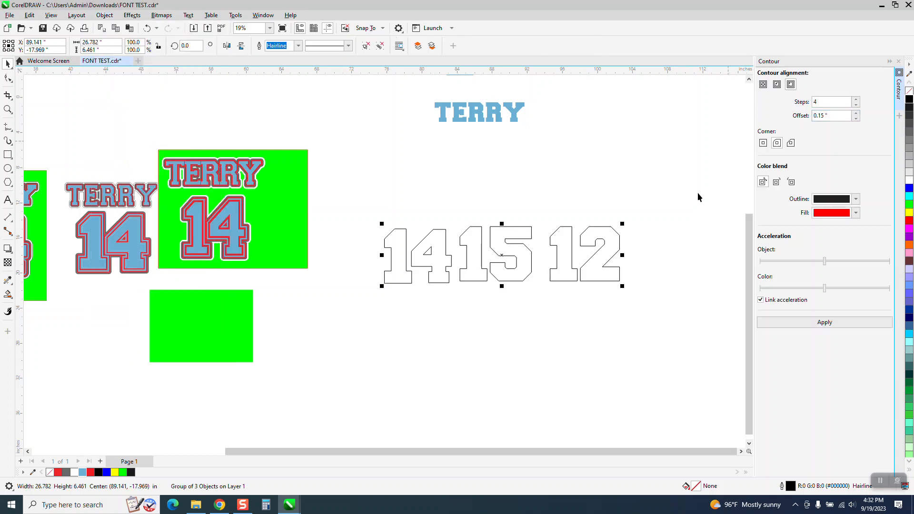
Apply an inside contour with 1 step and a 0.3 inch offset to the number group.
left_click(777, 84)
key("Tab")
type(".")
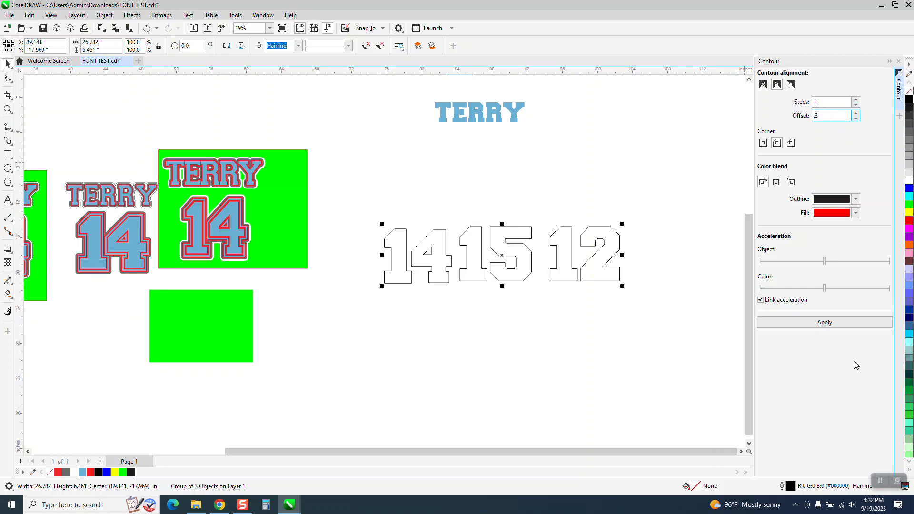
left_click(829, 325)
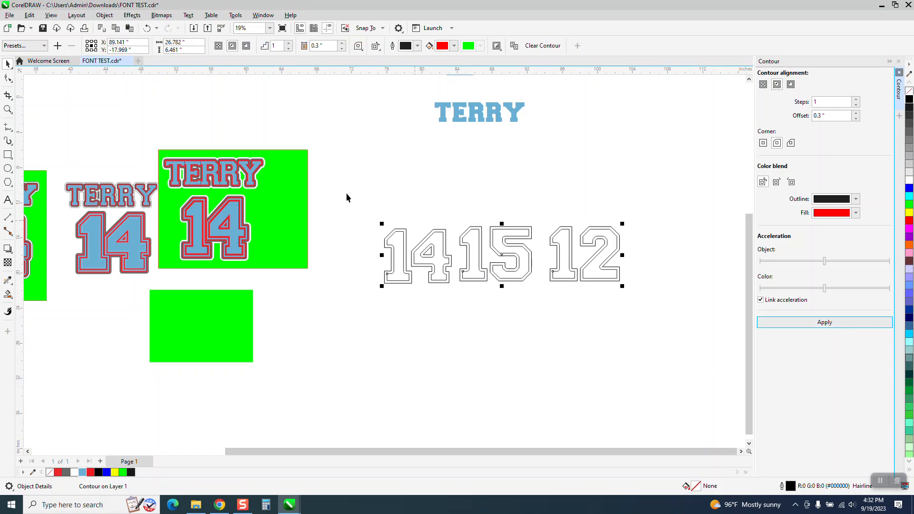
Break the inside contour apart and move the inner outlines 12 inches below the original numbers.
left_click(105, 15)
left_click(134, 235)
left_click(455, 359)
left_click(440, 272)
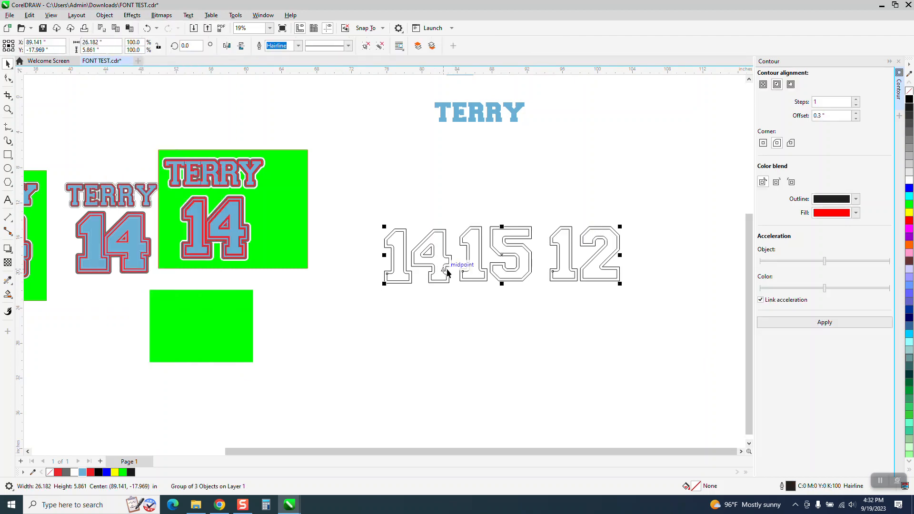
key("Down")
Delete the original outer number outlines and move the inner outlines partway back up the page.
left_click_drag(356, 202, 699, 290)
left_click(690, 284)
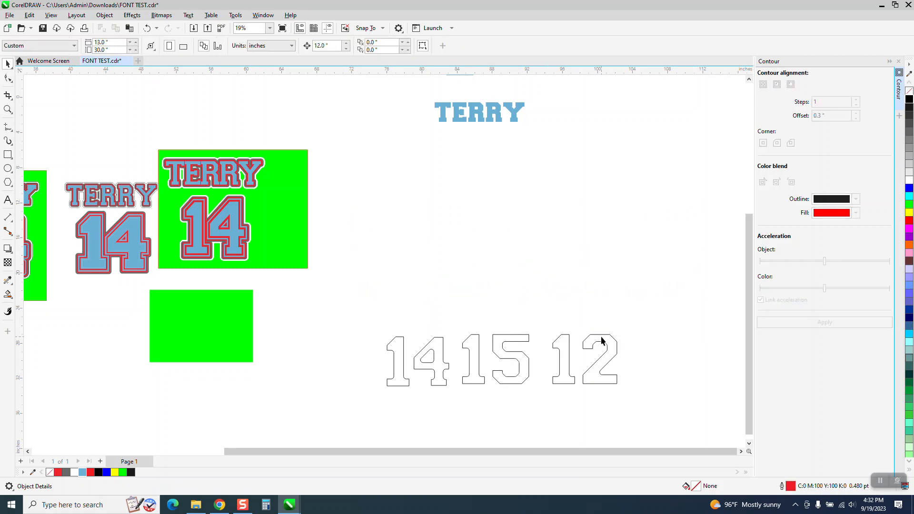
left_click_drag(598, 343, 607, 291)
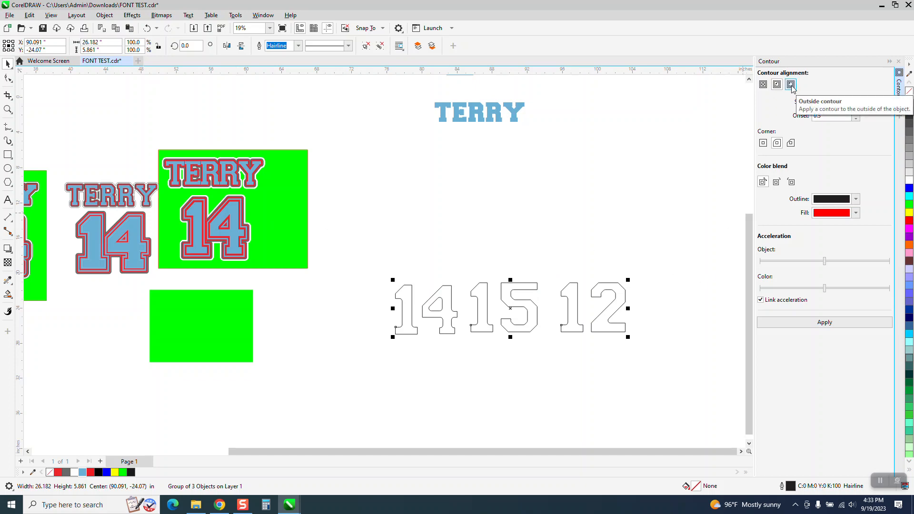
Apply an outside contour with 5 steps and a 0.15 inch offset to the remaining number outlines.
left_click(777, 85)
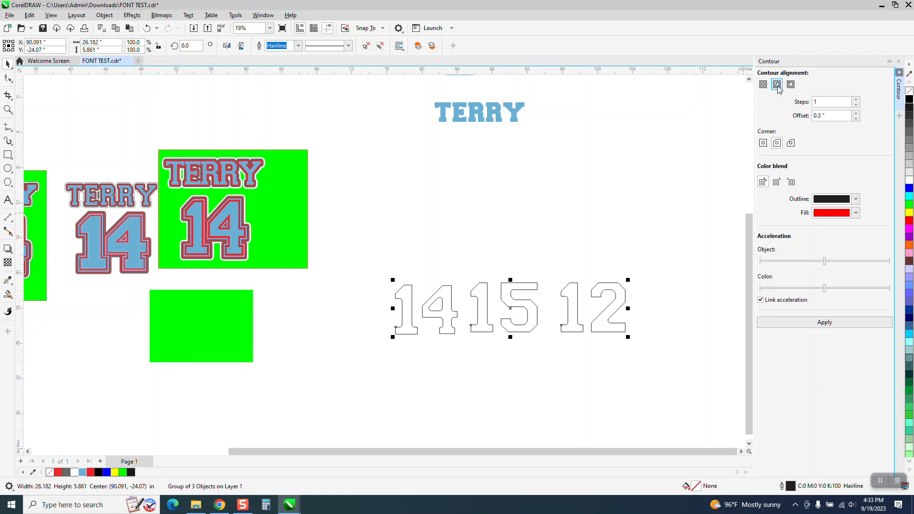
left_click(791, 84)
left_click(815, 117)
type(".15")
left_click(847, 103)
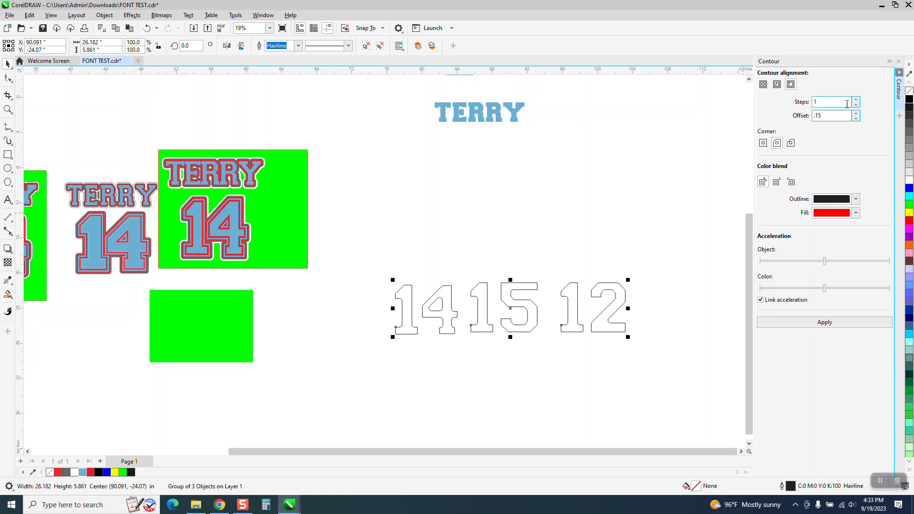
left_click(857, 100)
left_click(856, 100)
left_click(827, 324)
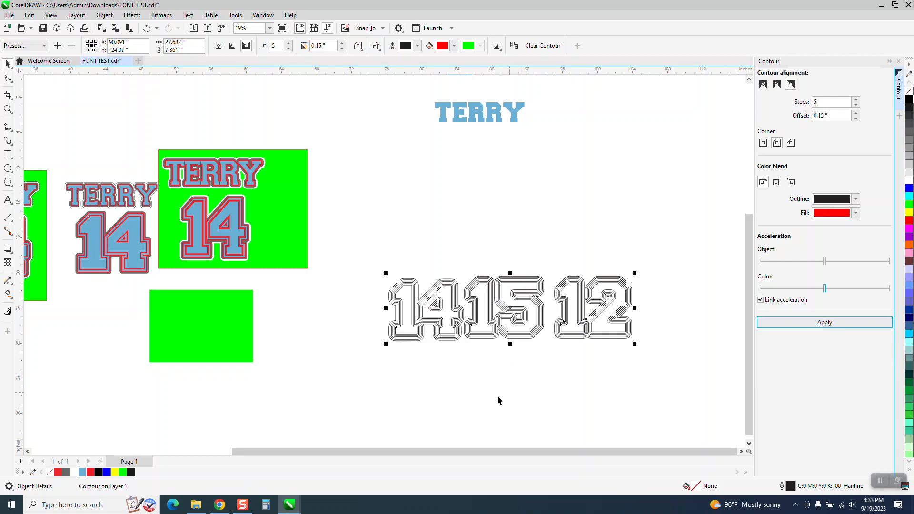
Break the five-step outside contour apart and ungroup the separated contour group.
left_click(105, 15)
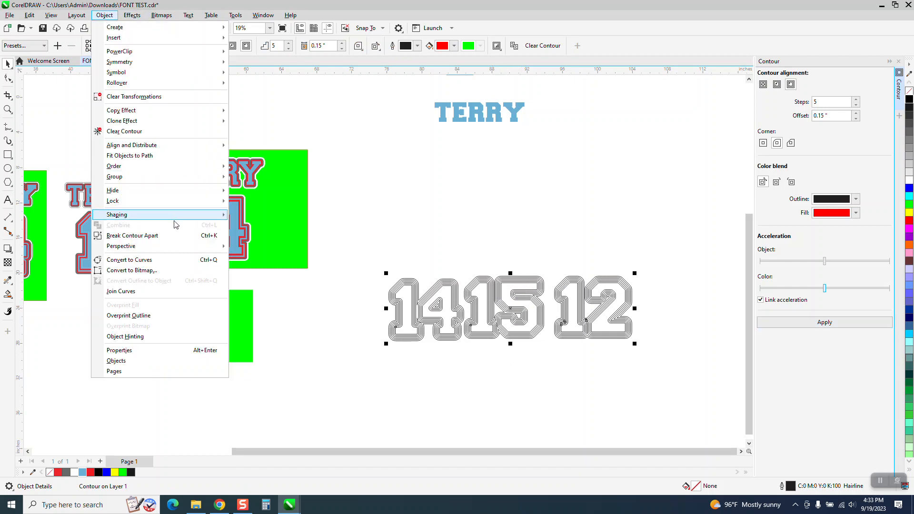
left_click(154, 236)
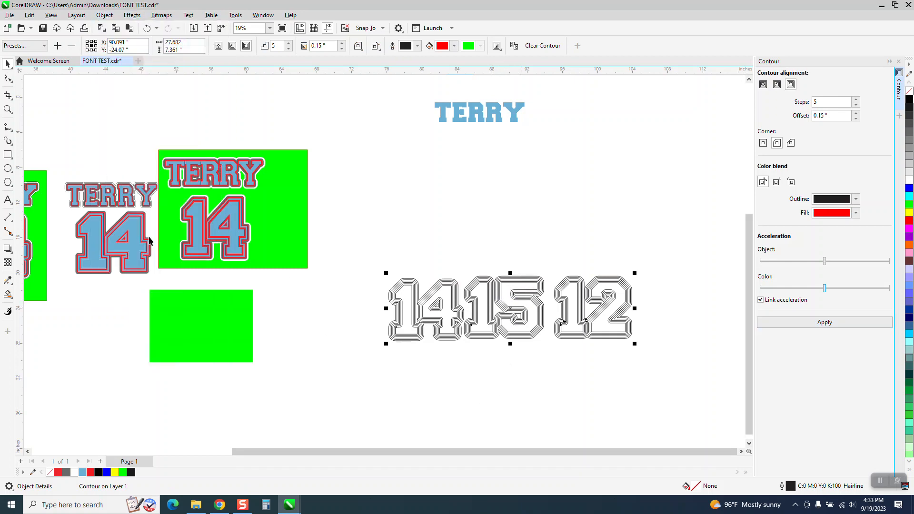
left_click(425, 306)
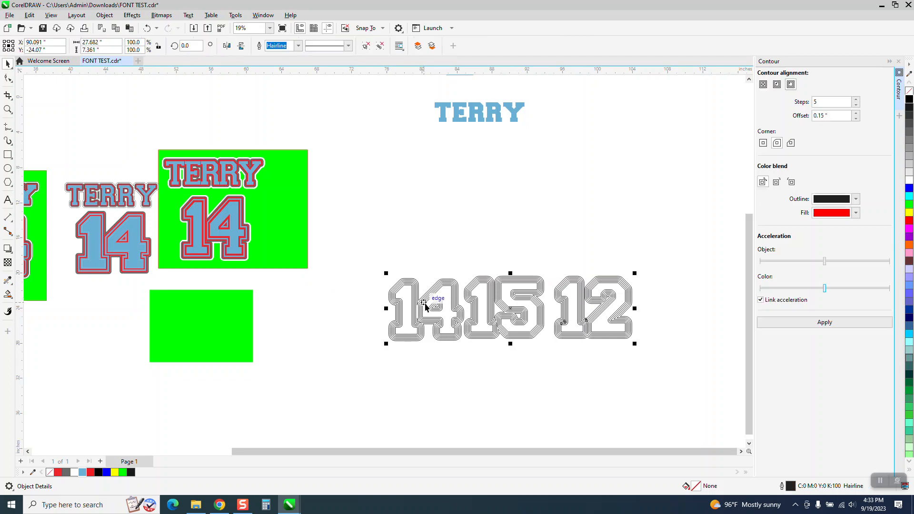
left_click(105, 16)
mouse_move(161, 177)
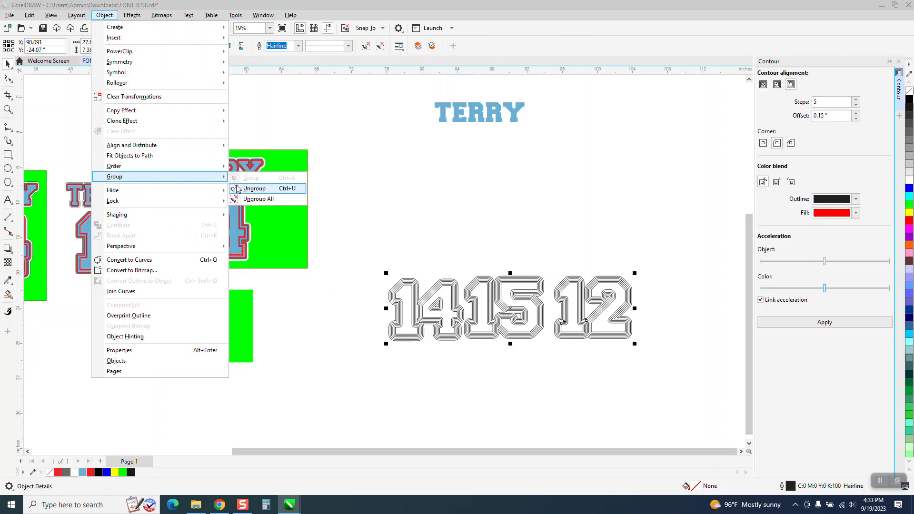
left_click(238, 187)
left_click(466, 189)
left_click(443, 295)
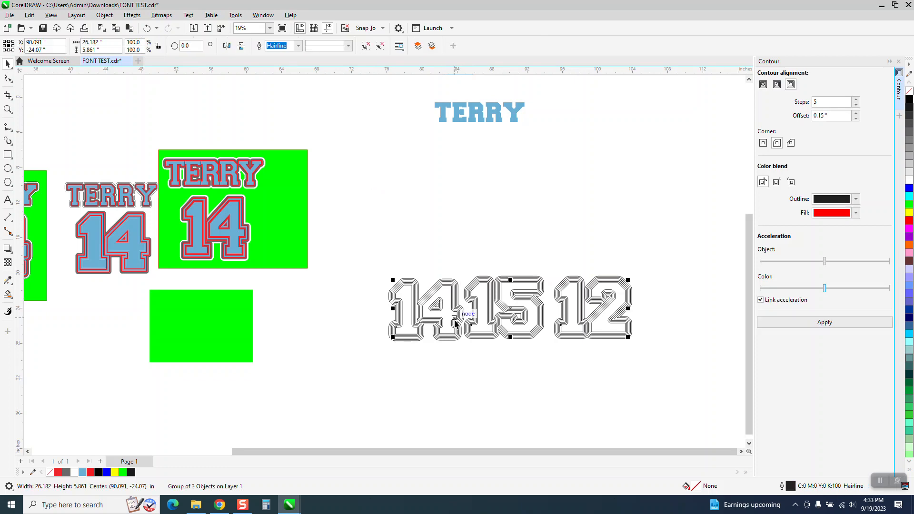
Ungroup all the number outlines and contour rings together, and select a ring on the 15.
left_click_drag(356, 210, 685, 385)
left_click(105, 15)
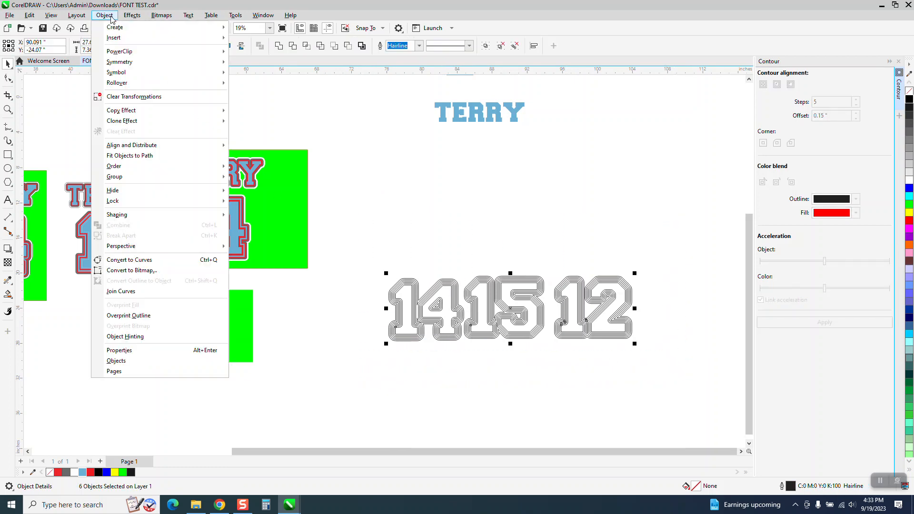
mouse_move(134, 183)
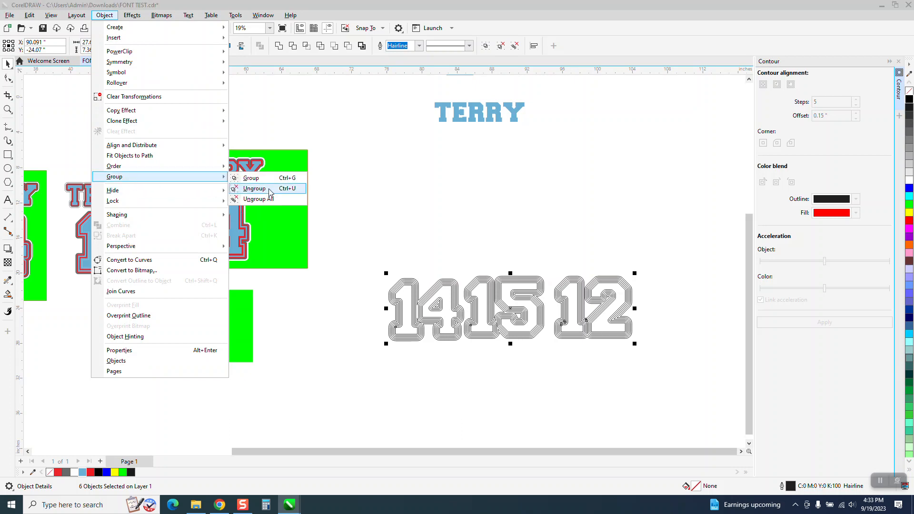
left_click(267, 189)
left_click(409, 270)
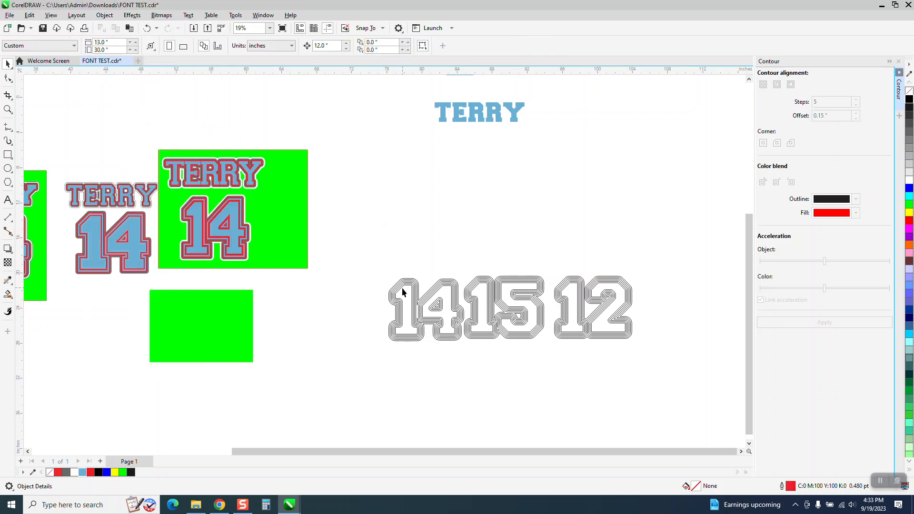
left_click(403, 288)
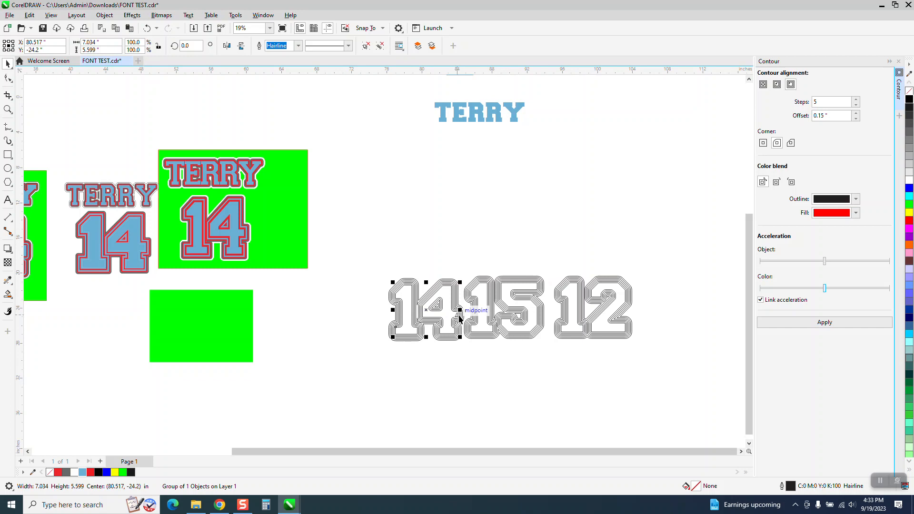
left_click(513, 317)
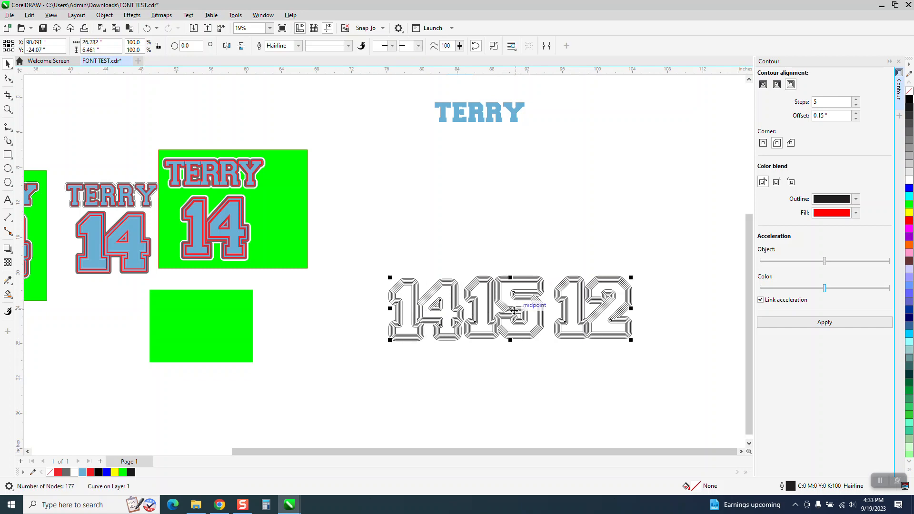
Ungroup all the number outlines and contour rings, and check individual rings on the 14, 15 and 12.
left_click_drag(372, 219, 657, 393)
left_click(105, 15)
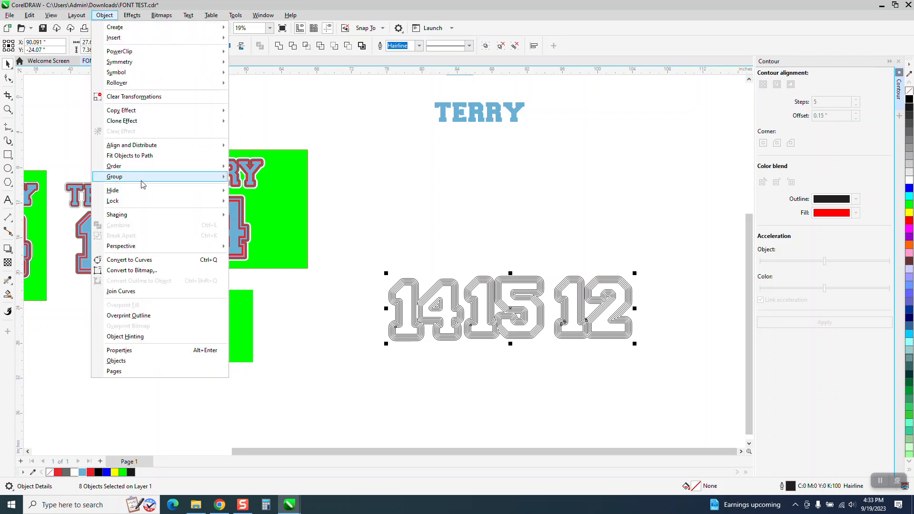
mouse_move(144, 183)
left_click(266, 199)
left_click(451, 255)
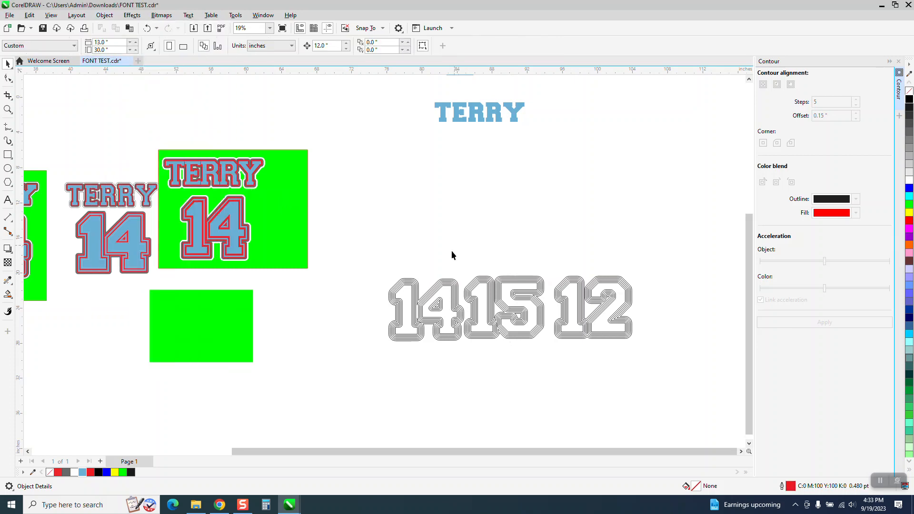
left_click(403, 298)
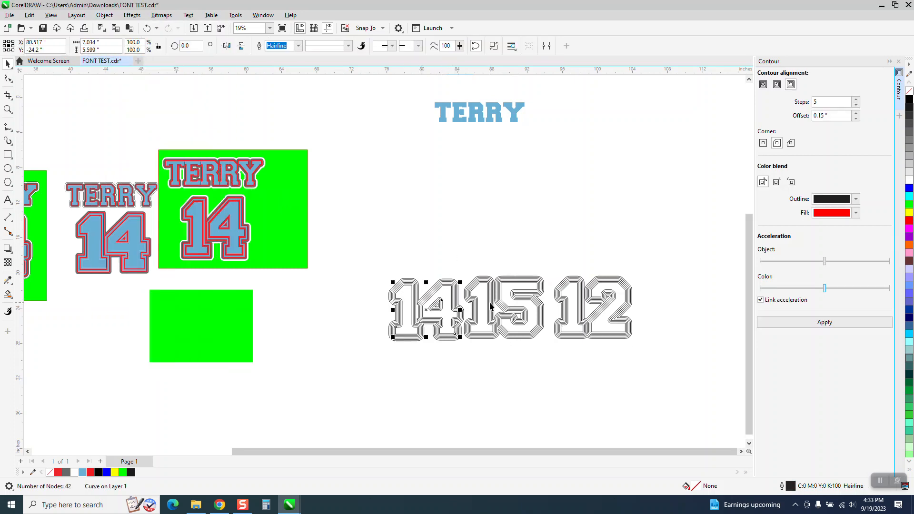
left_click(509, 306)
left_click(574, 304)
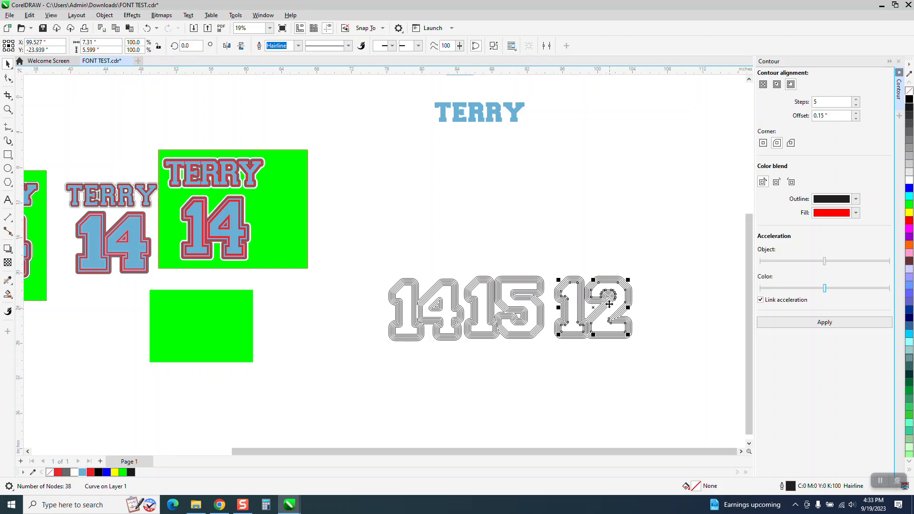
left_click(617, 284)
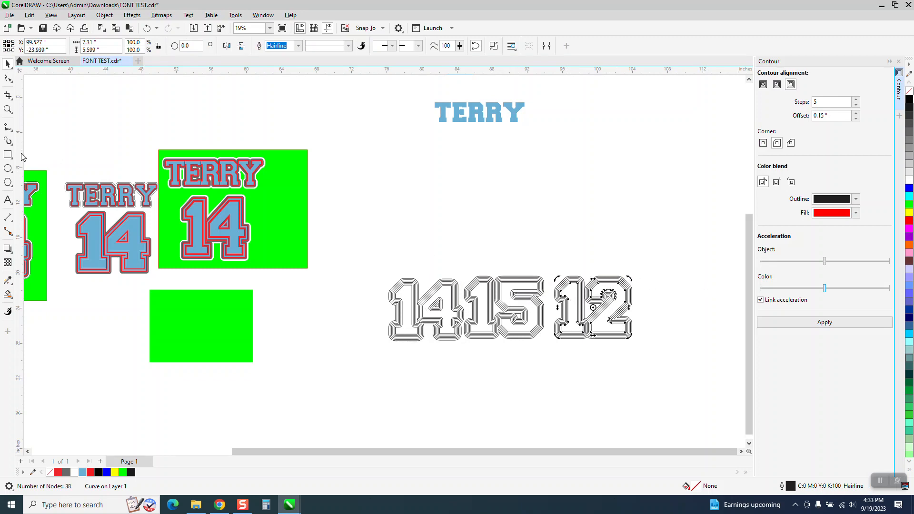
Use Smart Fill to color the outermost band of the 14, 15 and 12 dark gray with no outline.
left_click(7, 109)
left_click_drag(365, 263, 696, 373)
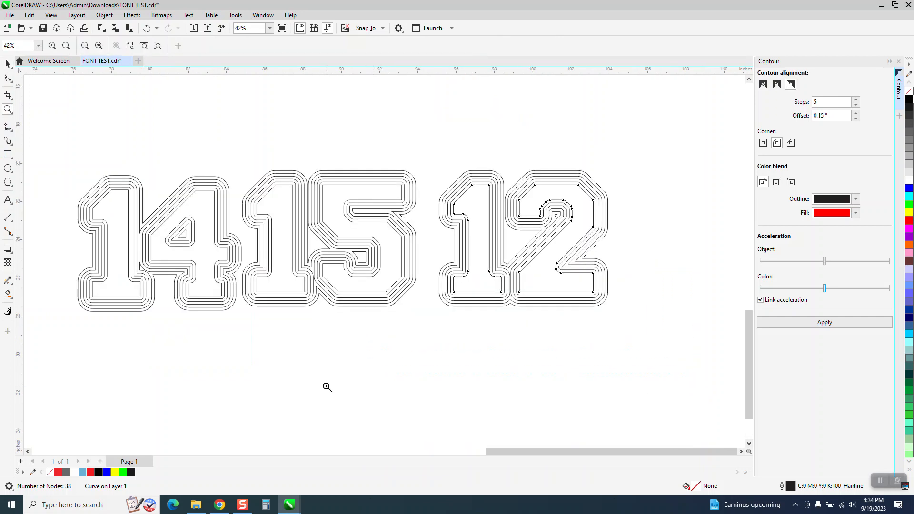
right_click(14, 303)
left_click(13, 300)
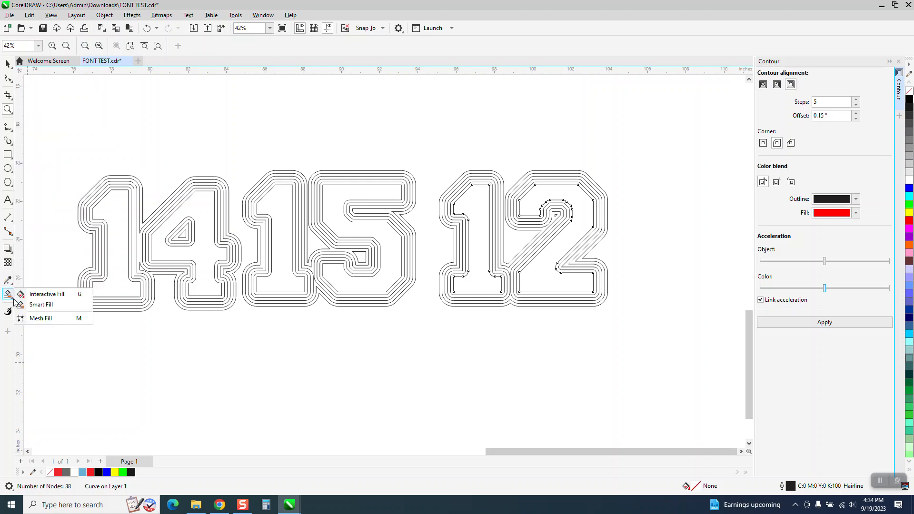
left_click(46, 305)
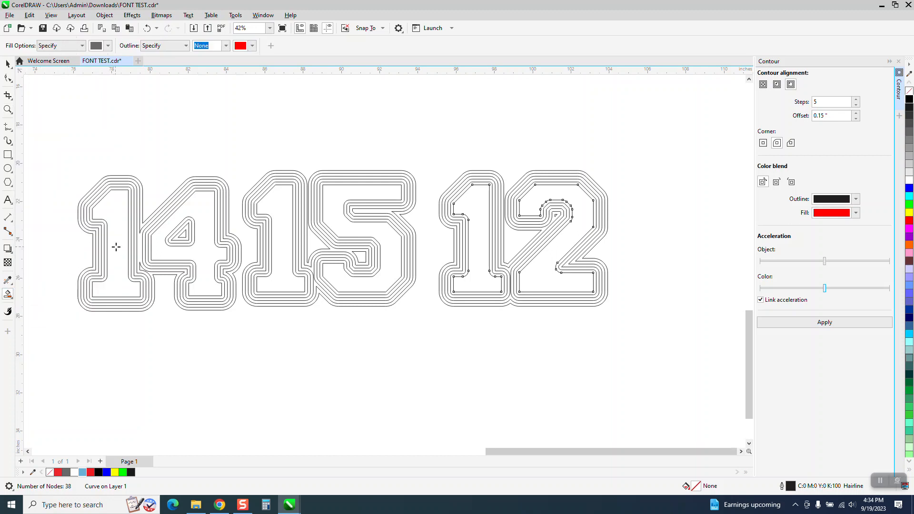
left_click(8, 110)
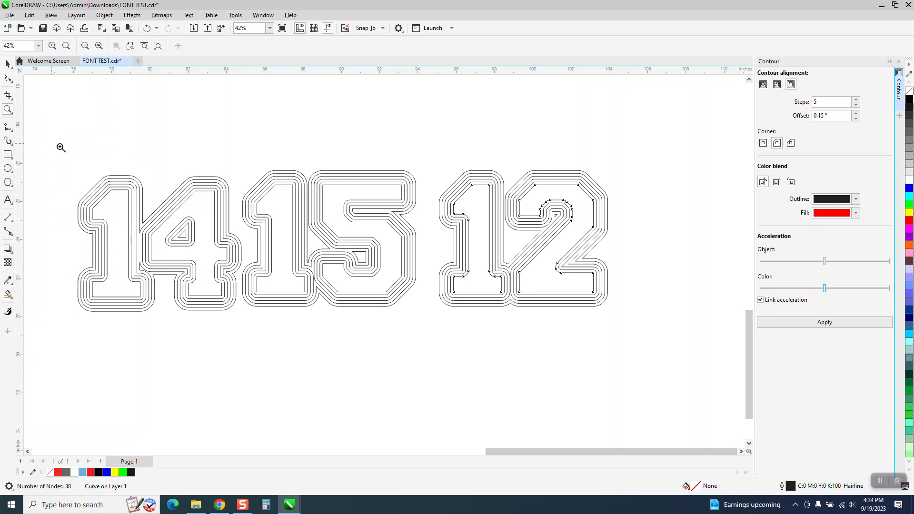
left_click_drag(85, 165, 631, 236)
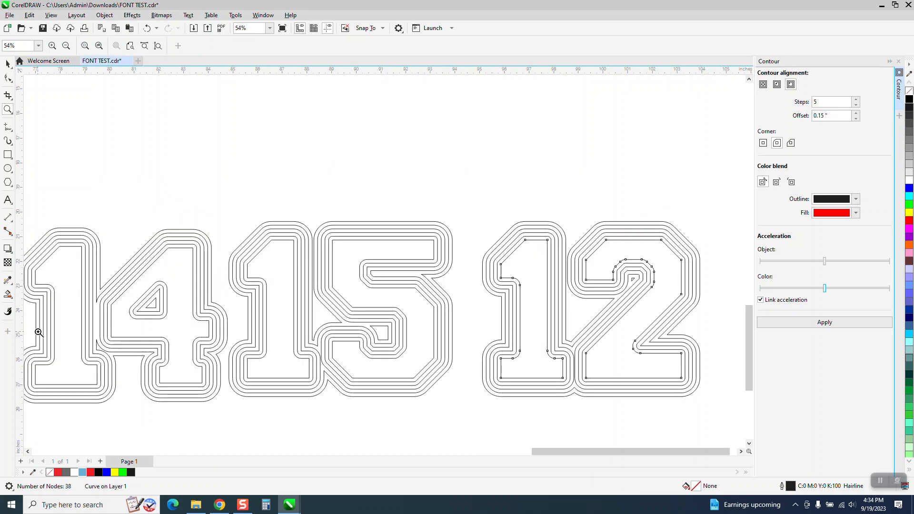
left_click(8, 294)
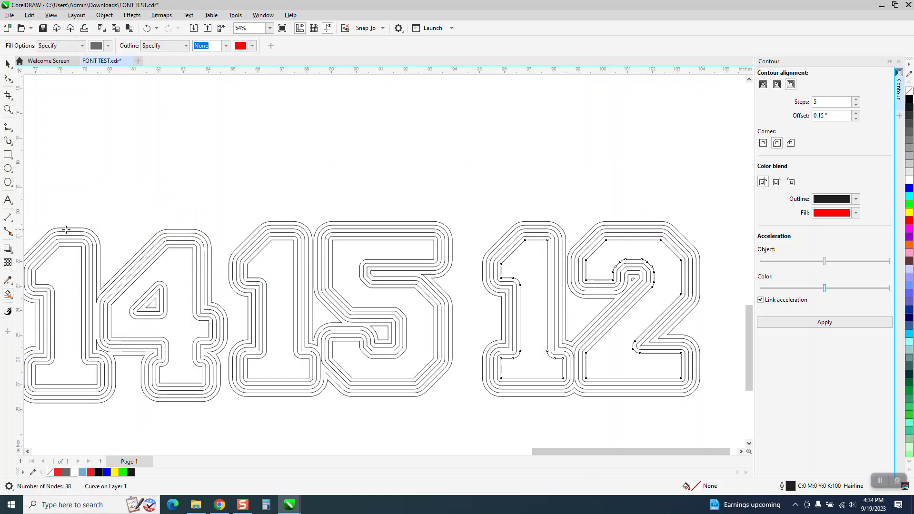
left_click(67, 230)
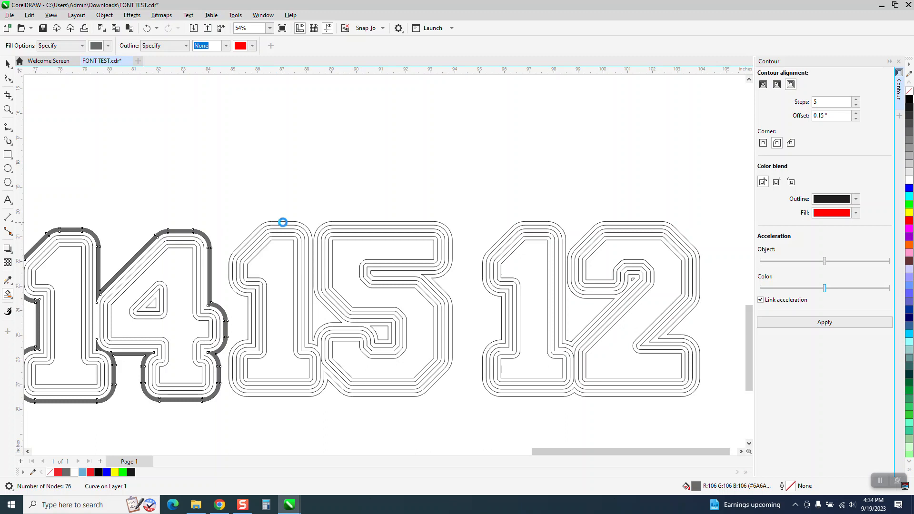
left_click(282, 222)
left_click(540, 224)
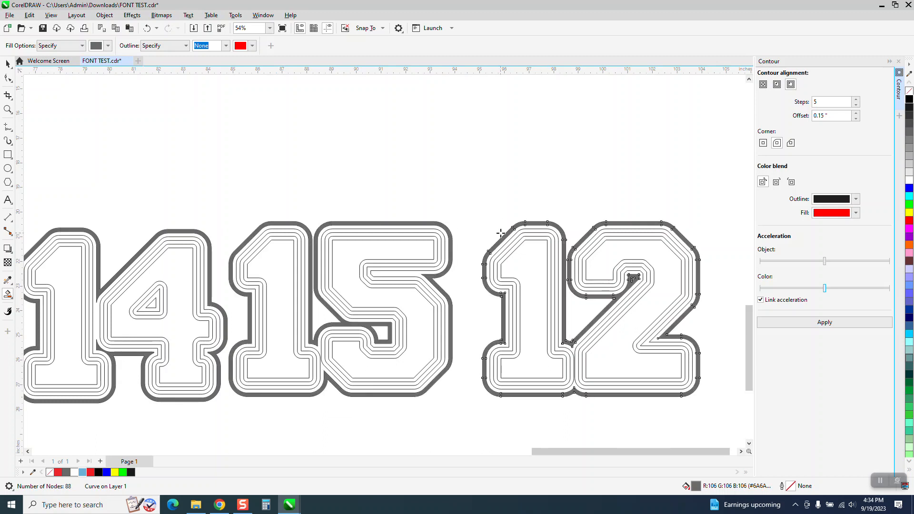
Set the Smart Fill color to red and fill the second band of the 14, 15 and 12.
left_click(108, 45)
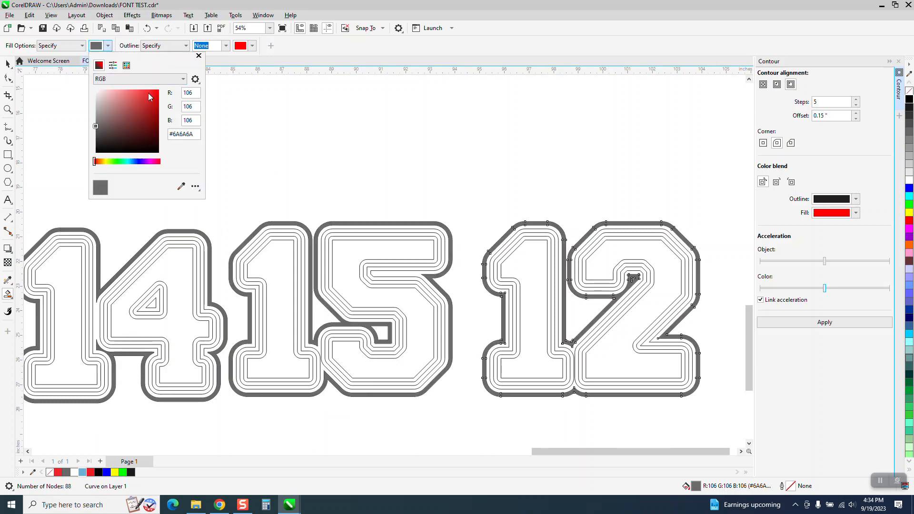
left_click(126, 65)
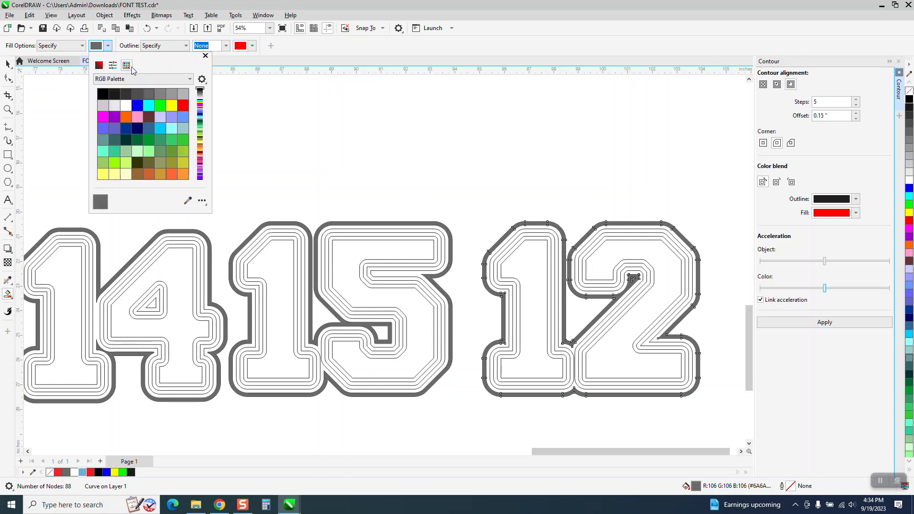
left_click(183, 106)
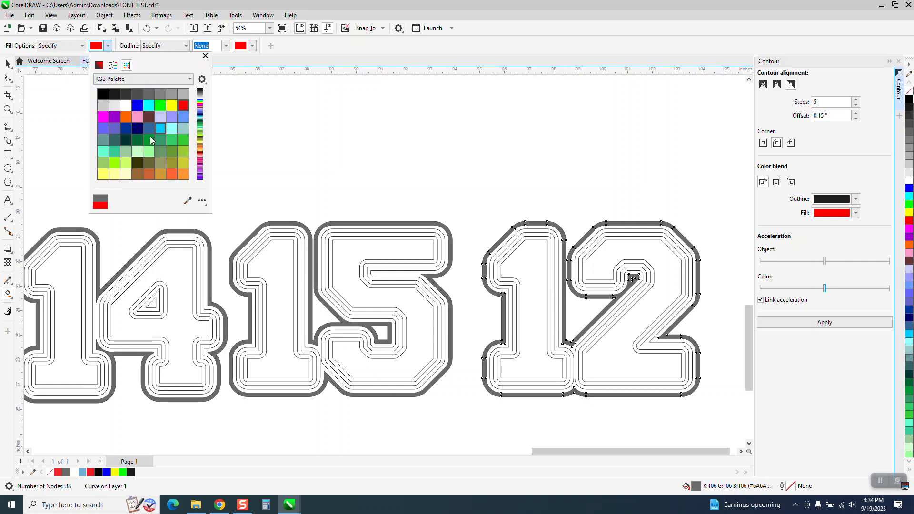
left_click(82, 235)
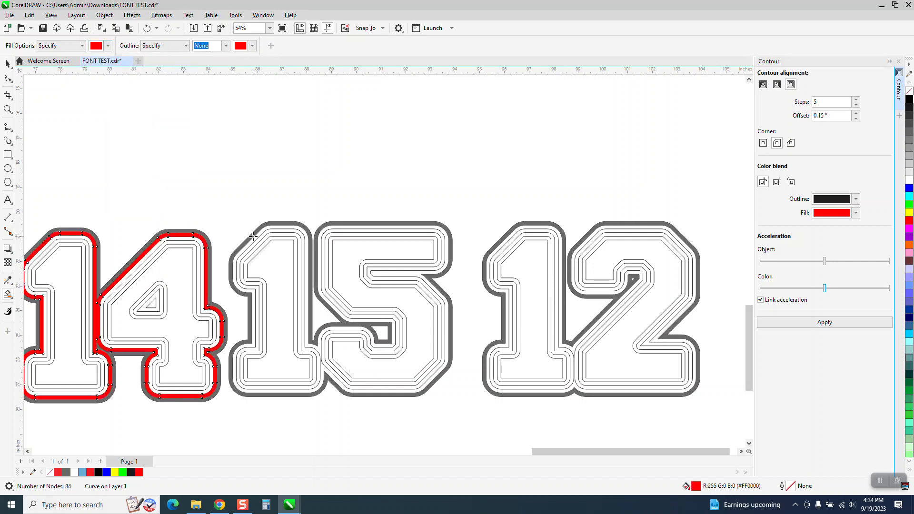
left_click(284, 231)
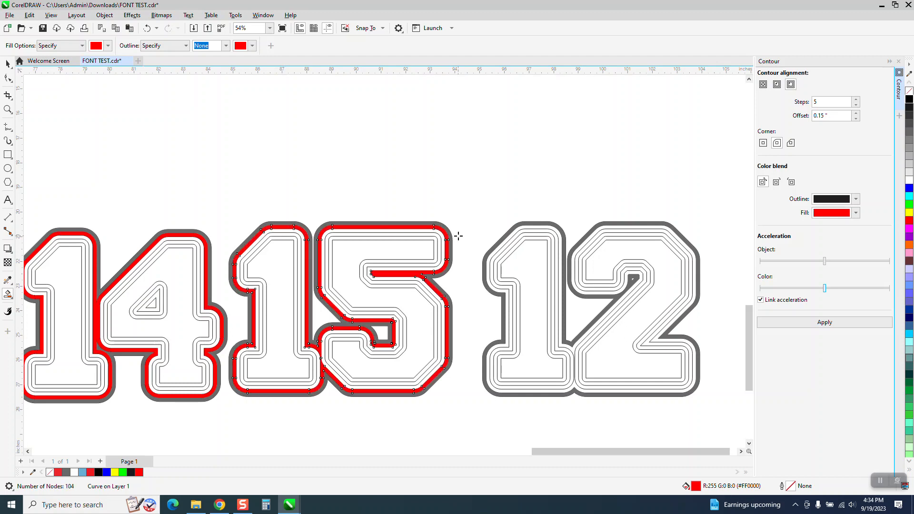
left_click(533, 229)
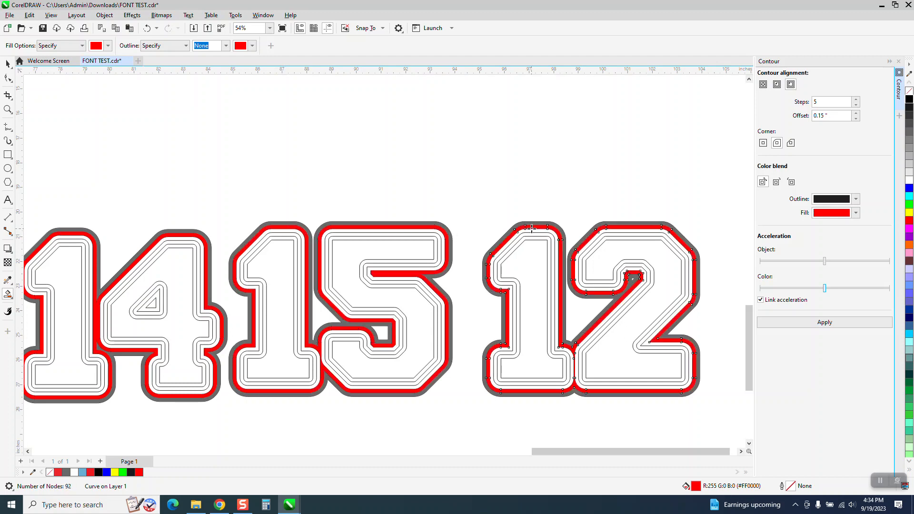
Smart Fill the third band of each digit in 14, 15 and 12 with blue, including the ring inside the 4.
left_click(108, 46)
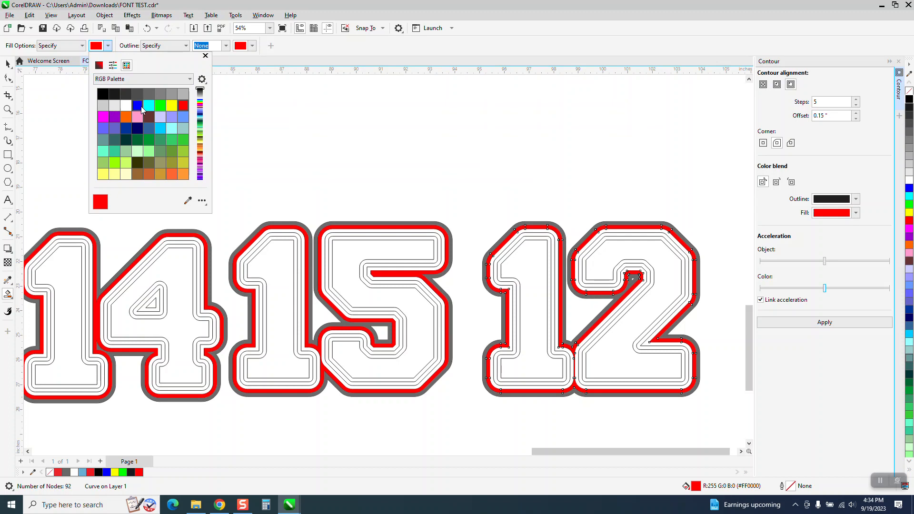
left_click(141, 107)
left_click(177, 239)
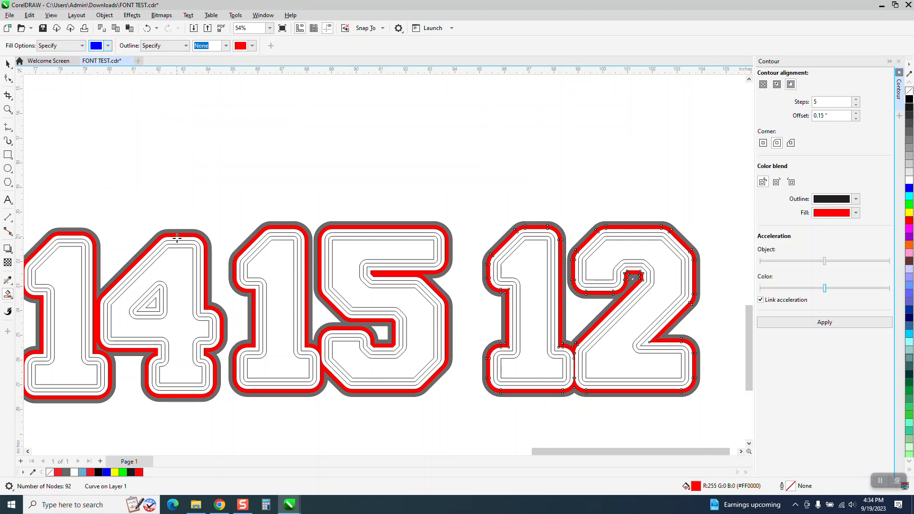
left_click(178, 238)
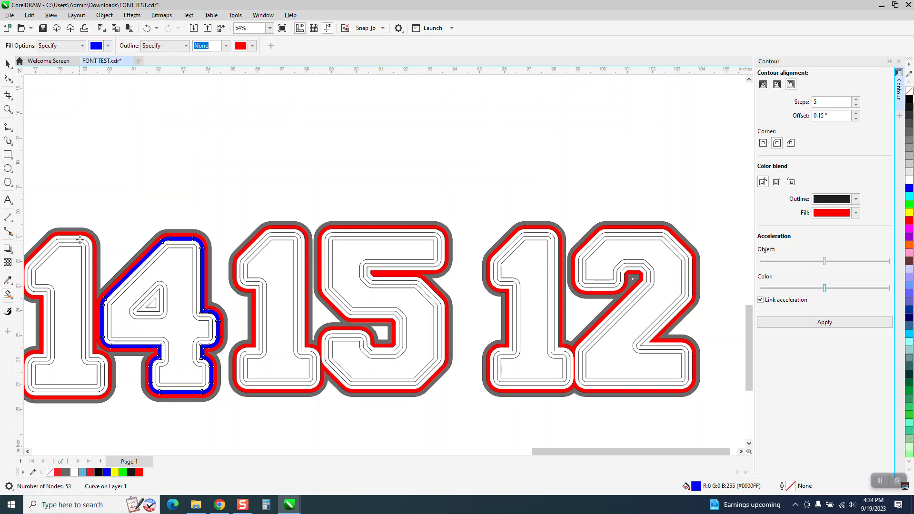
left_click(79, 238)
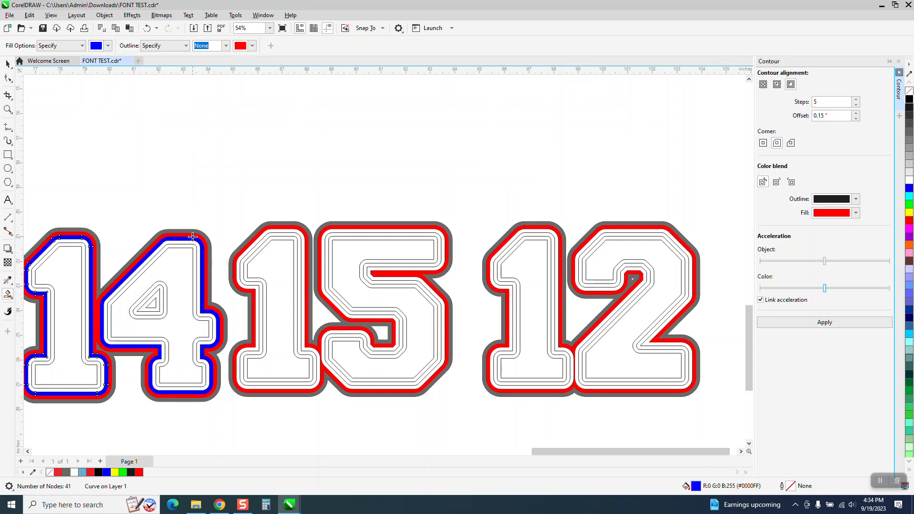
left_click(274, 232)
left_click(364, 230)
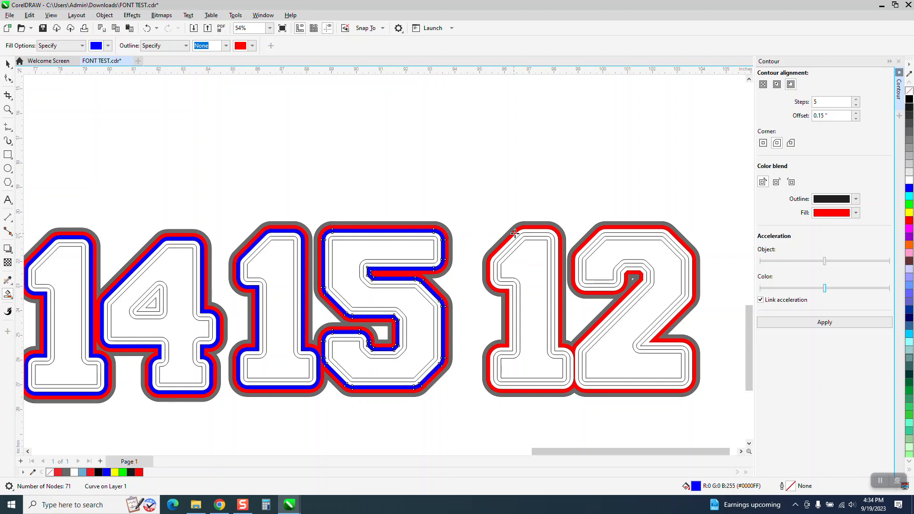
left_click(536, 231)
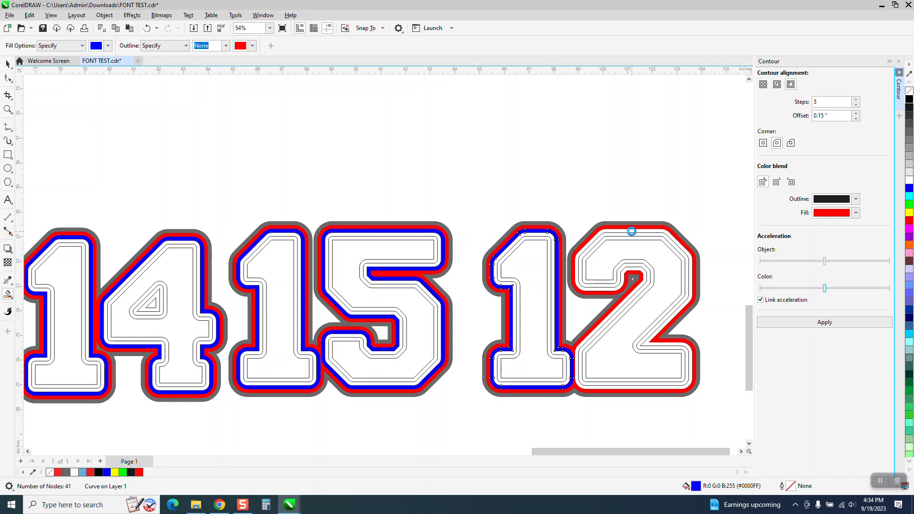
left_click(631, 231)
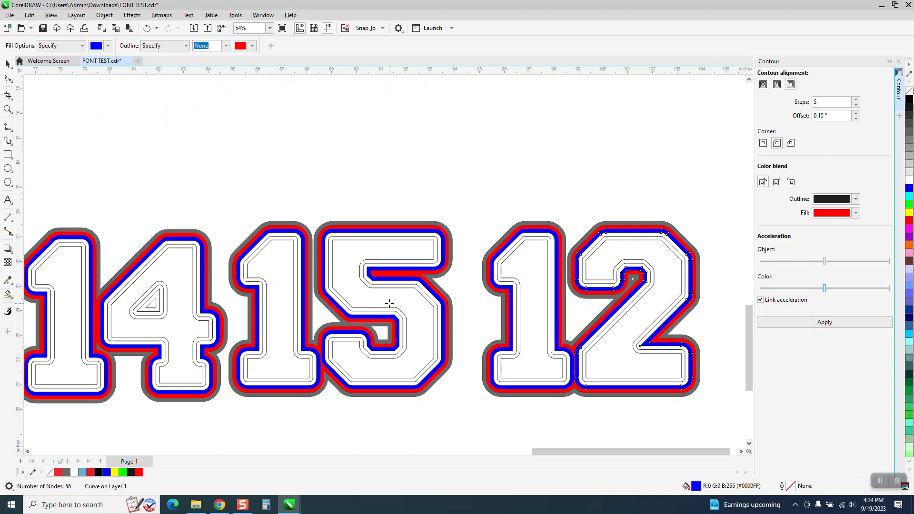
left_click(160, 297)
Smart Fill the fourth band on the 1 of the 14 with medium gray.
left_click(108, 46)
left_click(160, 93)
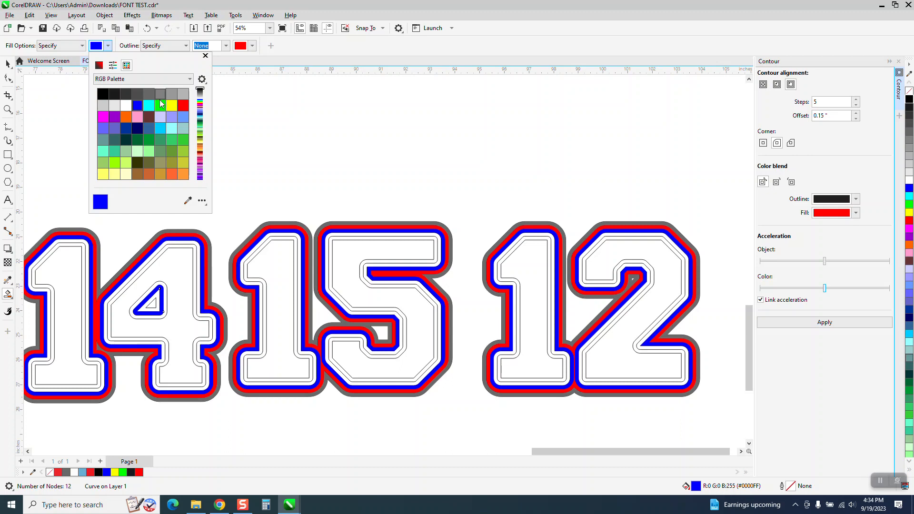
left_click(75, 244)
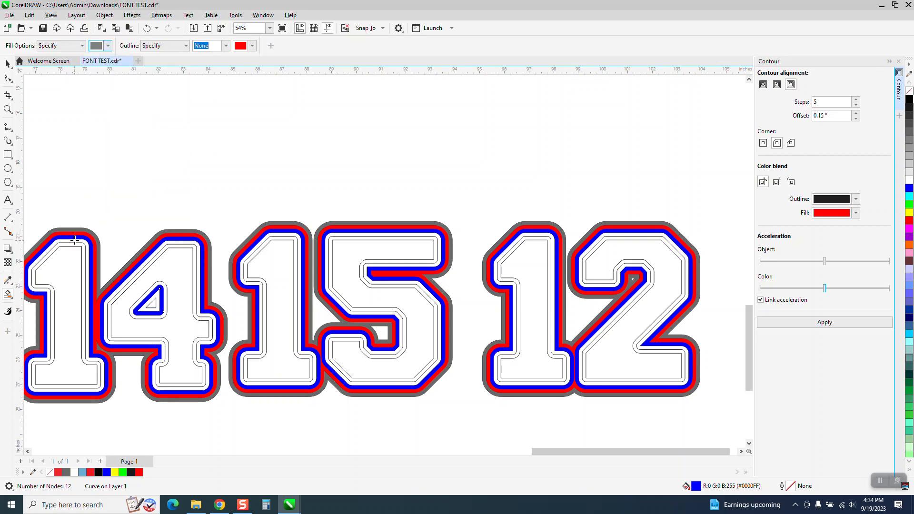
left_click(75, 240)
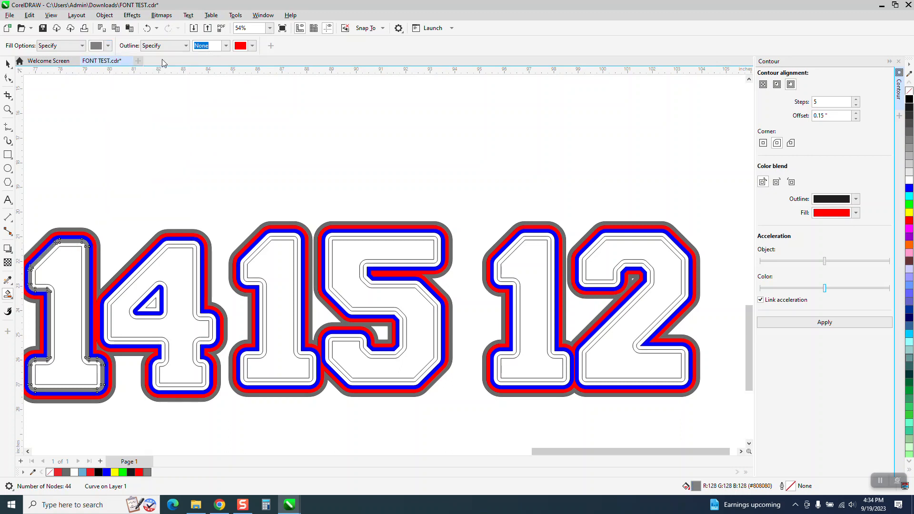
Set the Smart Fill color to green and fill the fourth band of each digit in 14, 15 and 12.
left_click(108, 46)
left_click(164, 106)
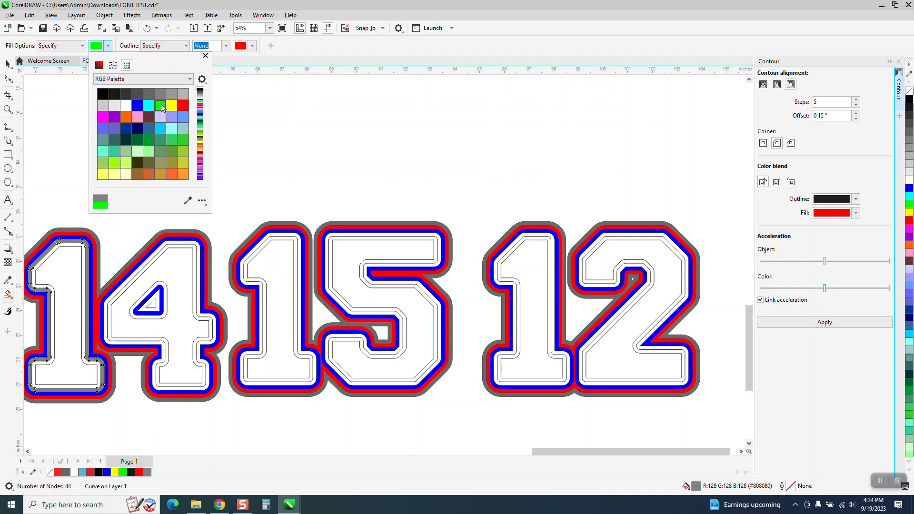
left_click(75, 244)
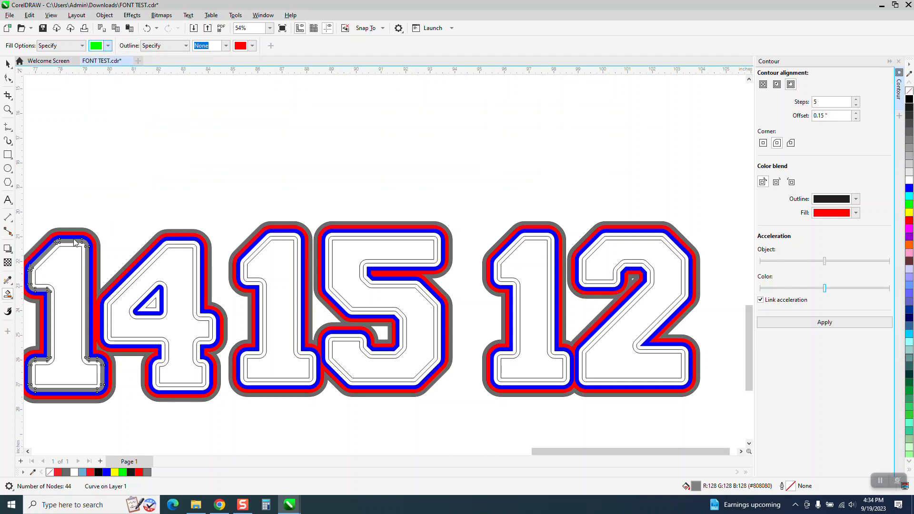
left_click(74, 239)
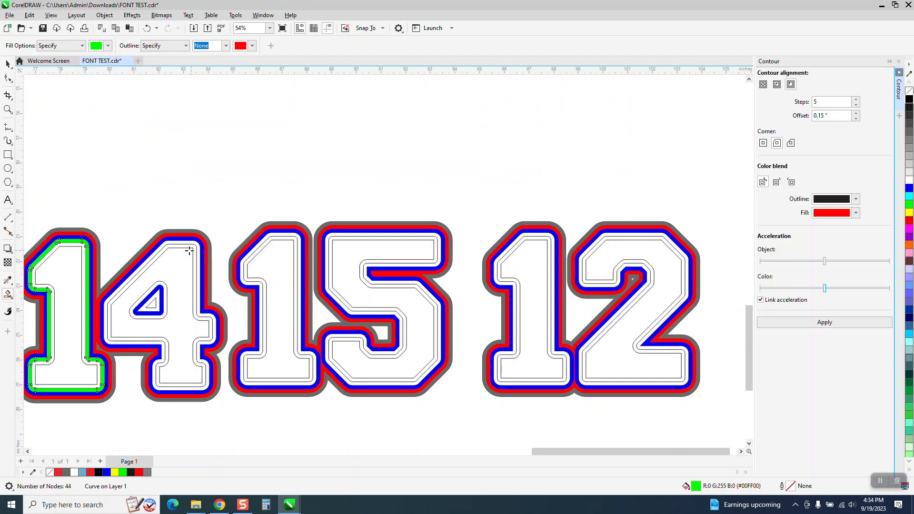
left_click(172, 242)
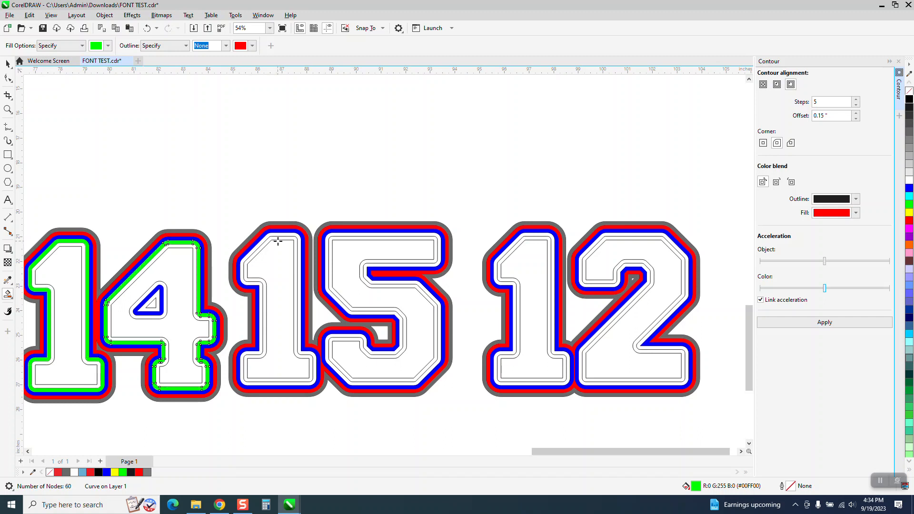
left_click(285, 234)
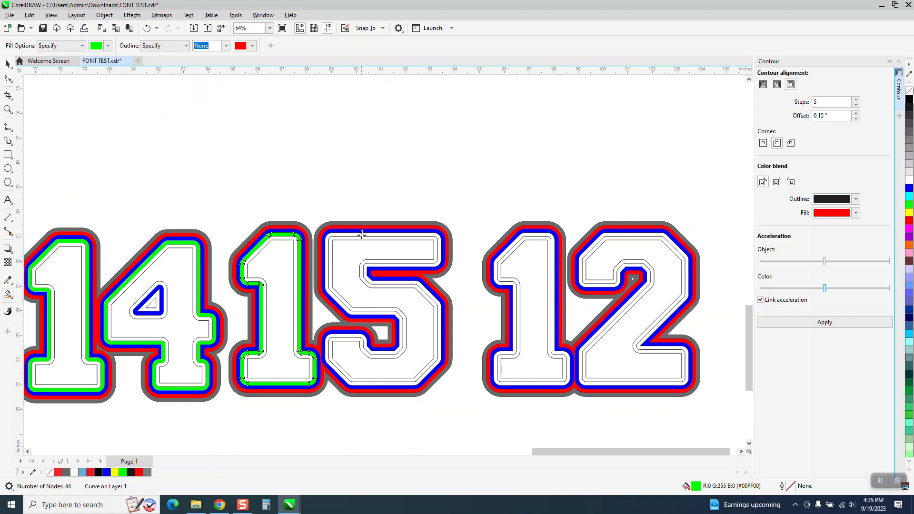
left_click(362, 235)
left_click(532, 235)
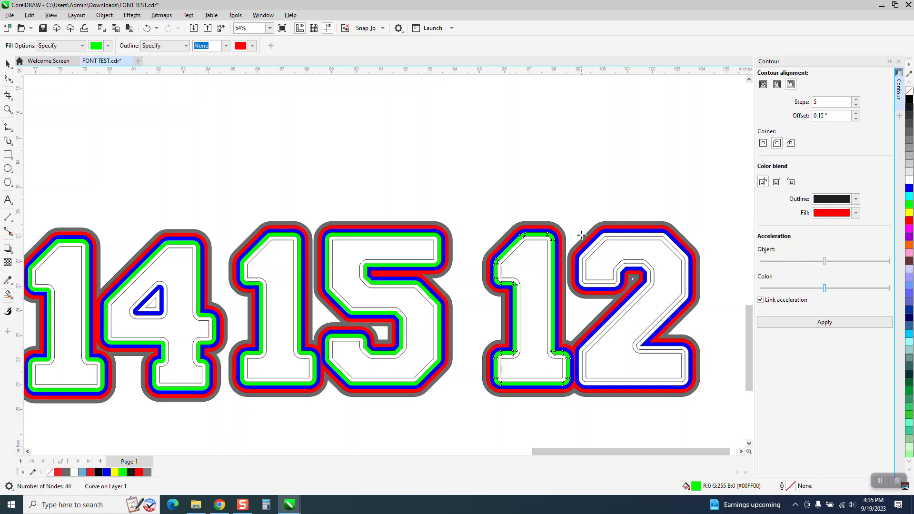
left_click(613, 233)
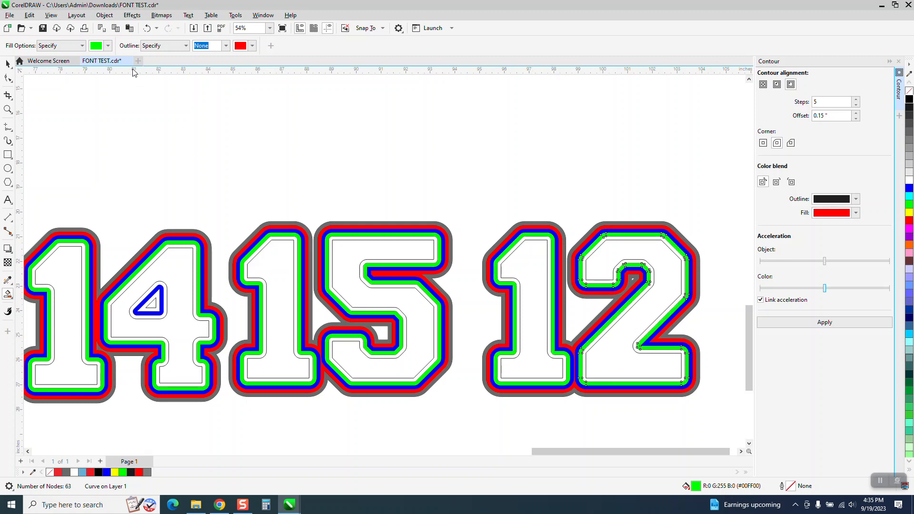
Smart Fill the fifth band of each digit in 14, 15 and 12 with magenta, including the ring around the opening of the 4.
left_click(108, 45)
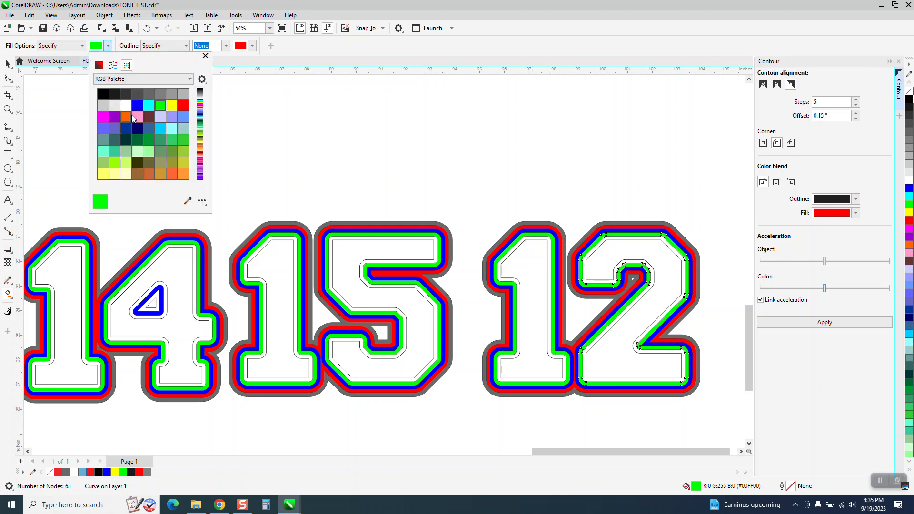
left_click(102, 116)
left_click(71, 245)
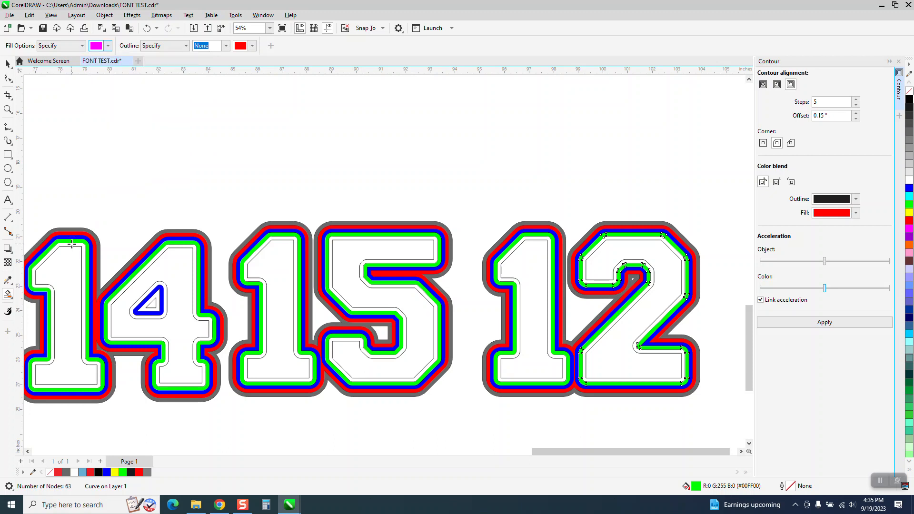
left_click(173, 246)
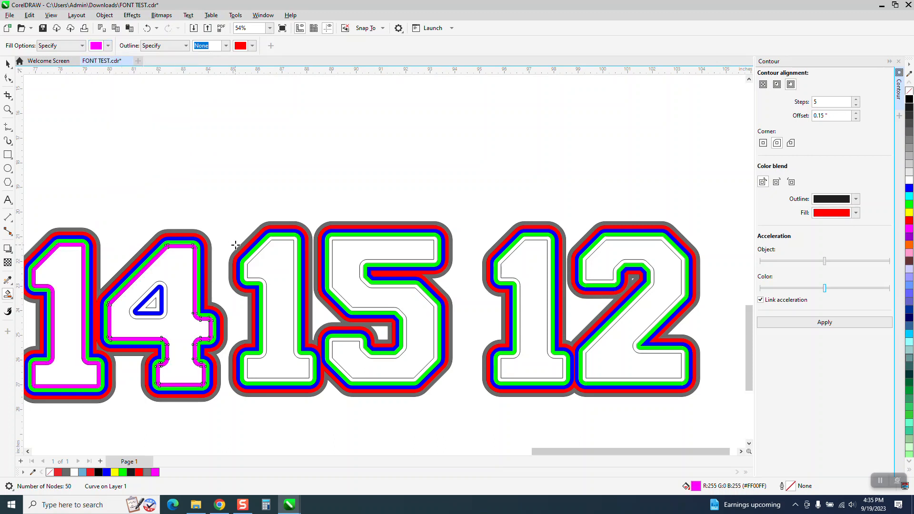
left_click(285, 239)
left_click(164, 286)
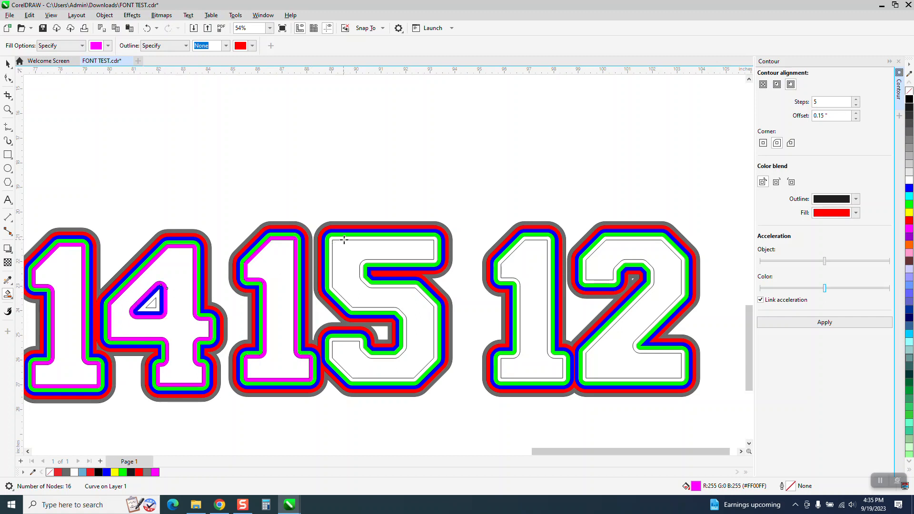
left_click(345, 240)
left_click(533, 241)
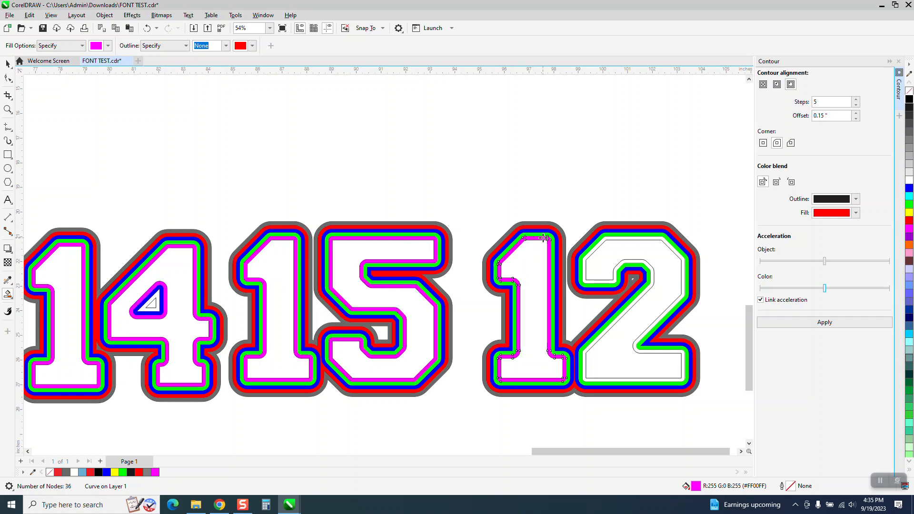
left_click(629, 240)
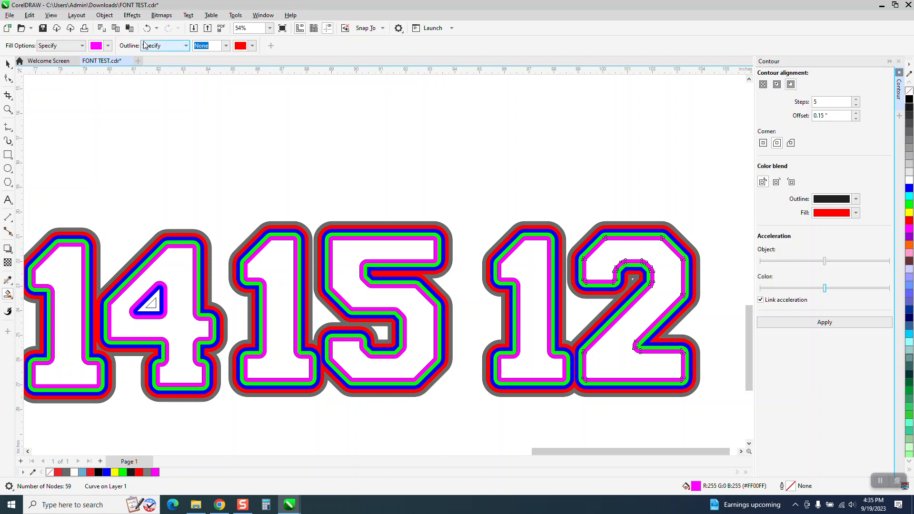
Smart Fill the center of each digit in 14, 15 and 12 with yellow, including the small triangle inside the 4.
left_click(108, 46)
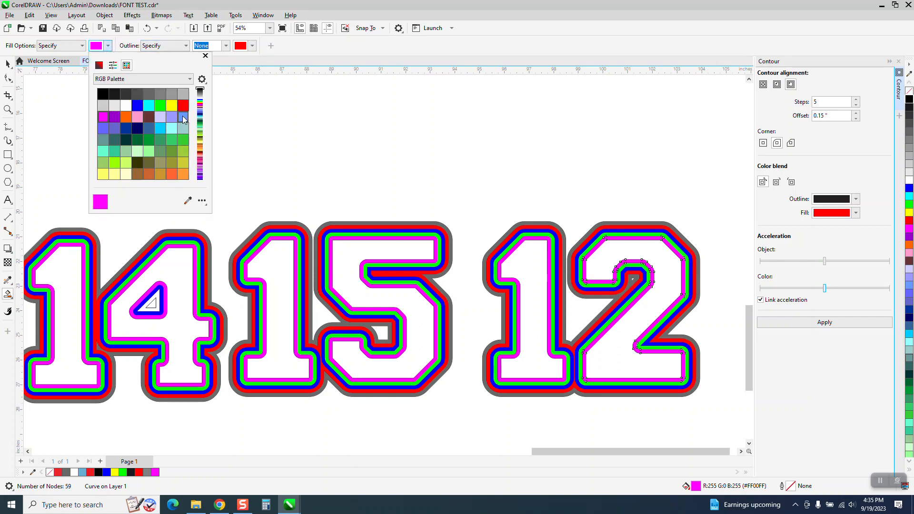
left_click(171, 105)
left_click(58, 254)
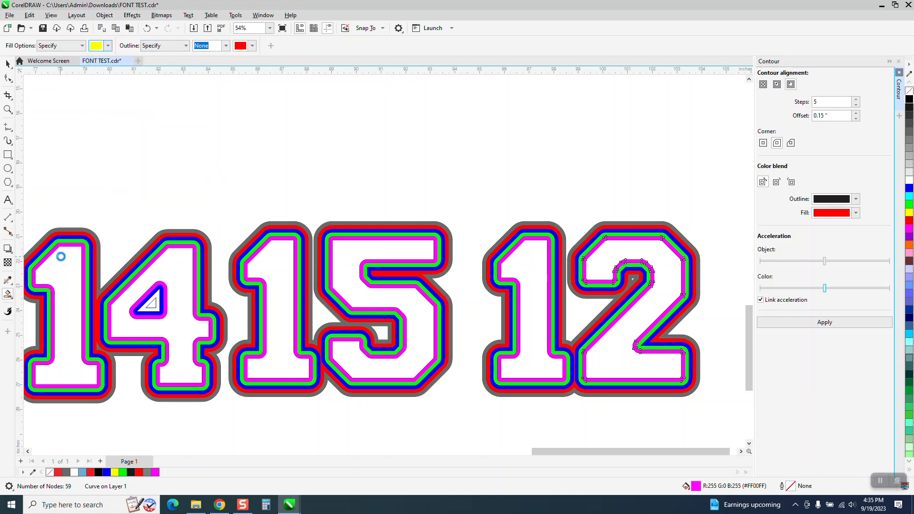
left_click(58, 256)
left_click(163, 272)
left_click(152, 305)
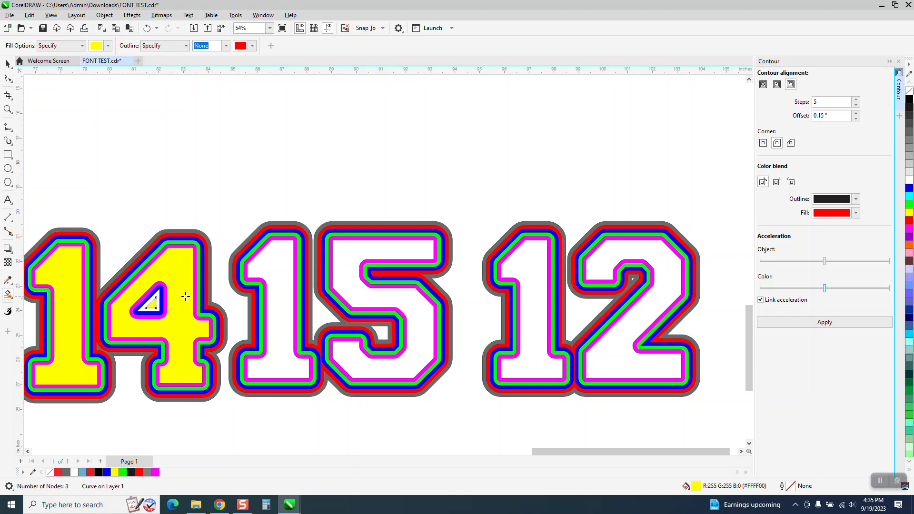
left_click(276, 284)
left_click(353, 263)
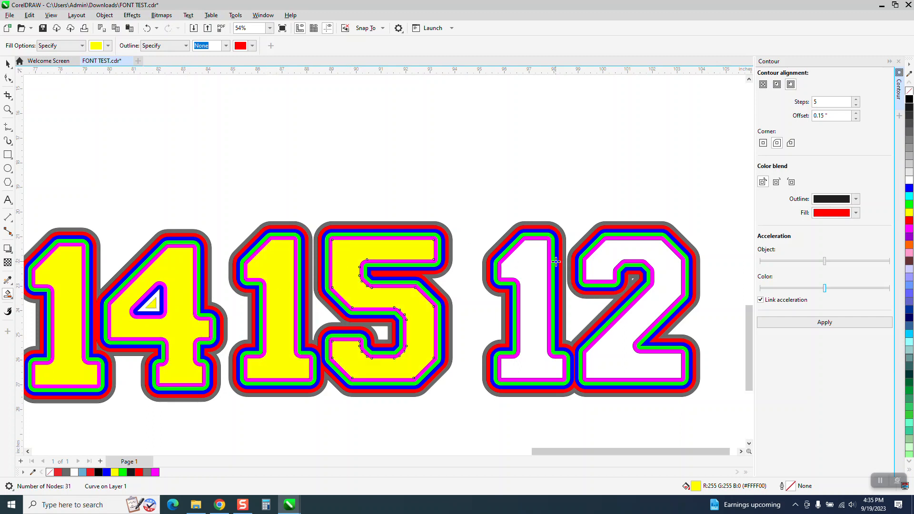
left_click(539, 267)
left_click(667, 259)
scroll(486, 252, "down", 1)
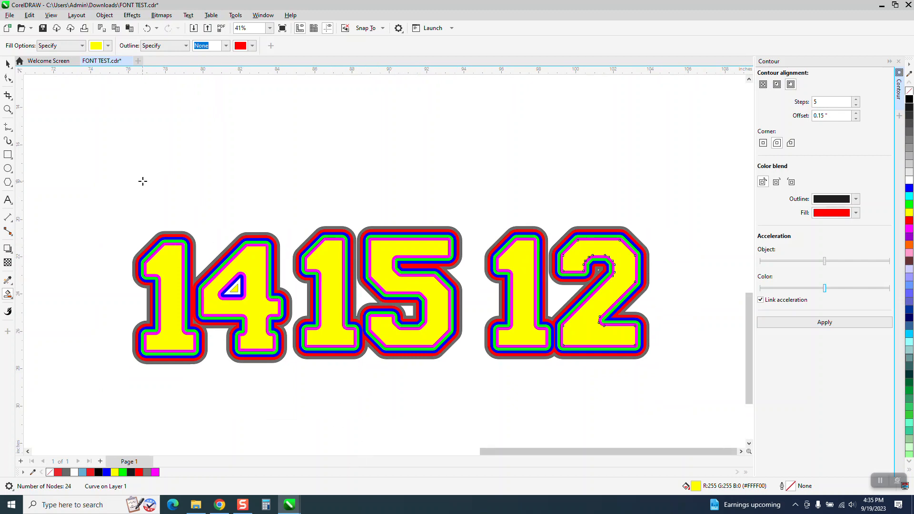
Group the colored pieces of the 14 and move the group above its contour lines.
left_click(8, 63)
left_click_drag(107, 202, 295, 397)
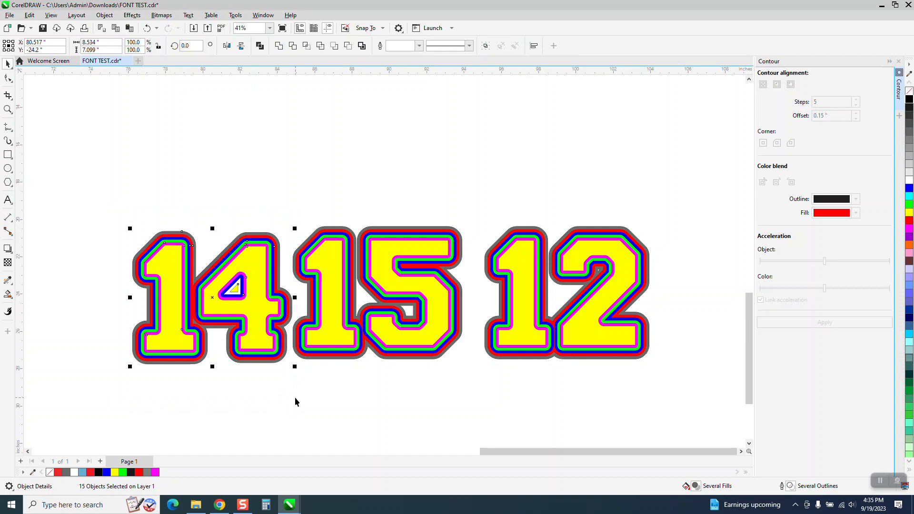
key("ctrl+g")
left_click_drag(220, 306, 183, 193)
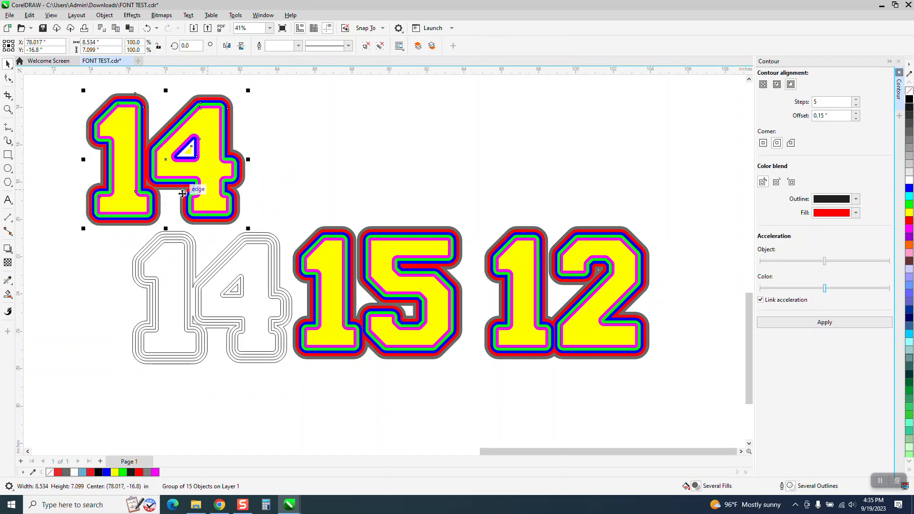
Group the colored pieces of the 15 and move the group up beside the colored 14.
left_click_drag(286, 221, 465, 395)
key("ctrl+g")
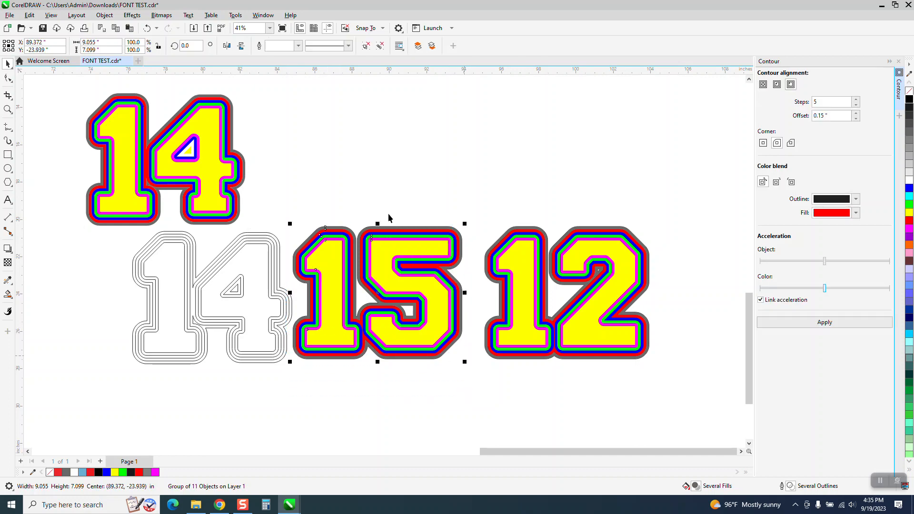
left_click_drag(407, 279, 400, 135)
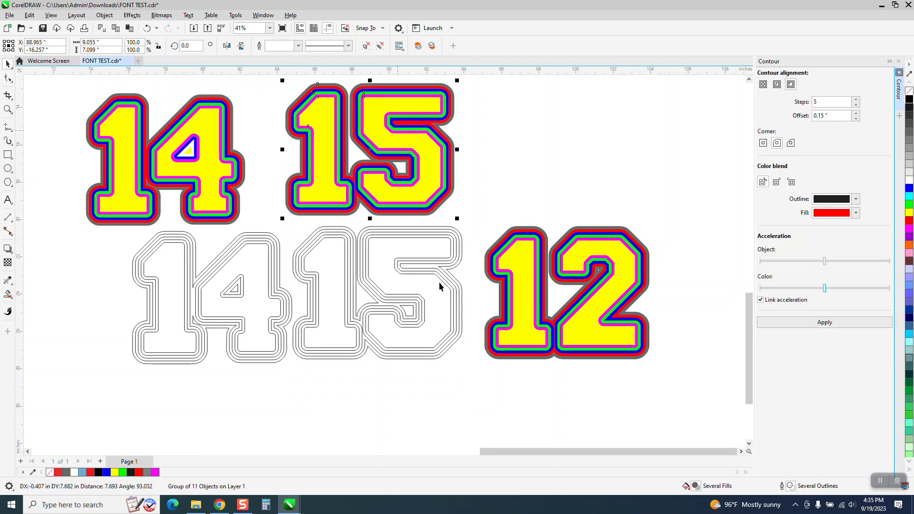
Group the colored pieces of the 12 and move the group up in line with the colored 15.
left_click_drag(476, 192, 649, 380)
key("ctrl+g")
left_click_drag(567, 294, 565, 146)
left_click_drag(575, 256, 572, 109)
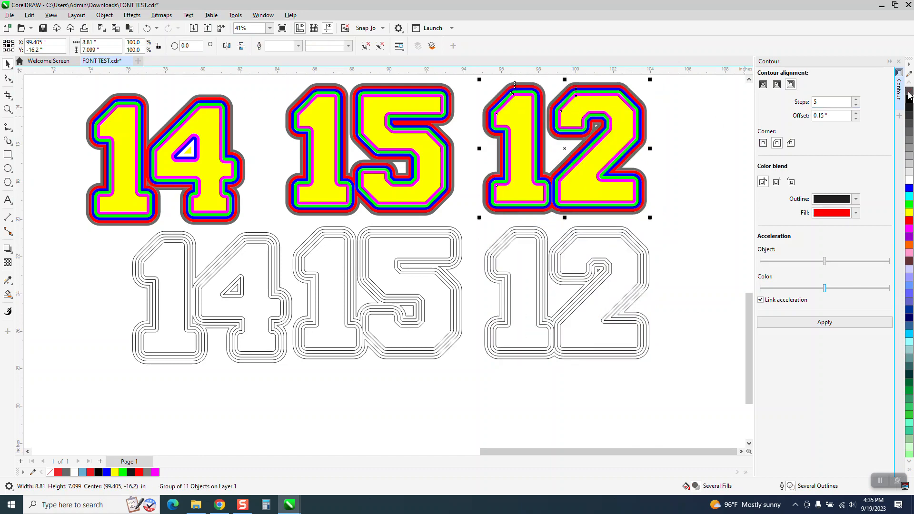
Try removing the fill from the grouped 12, and undo it.
left_click(910, 92)
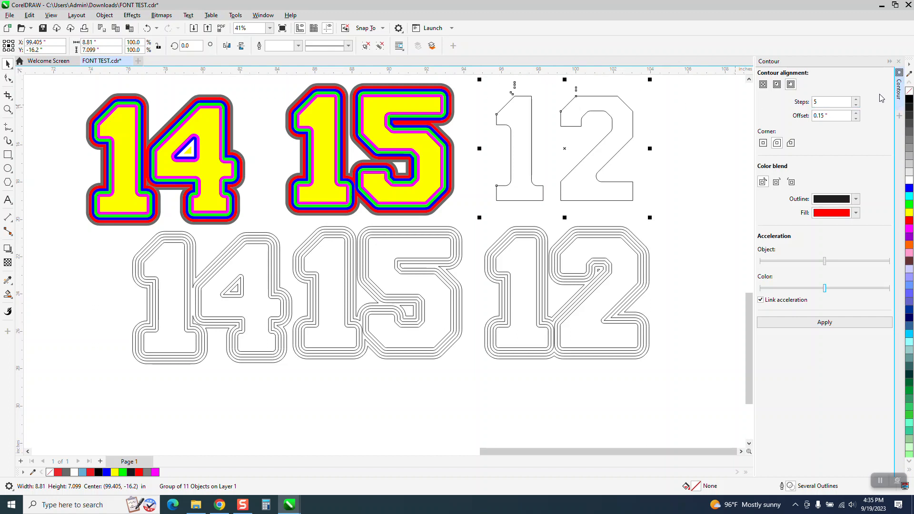
left_click(147, 28)
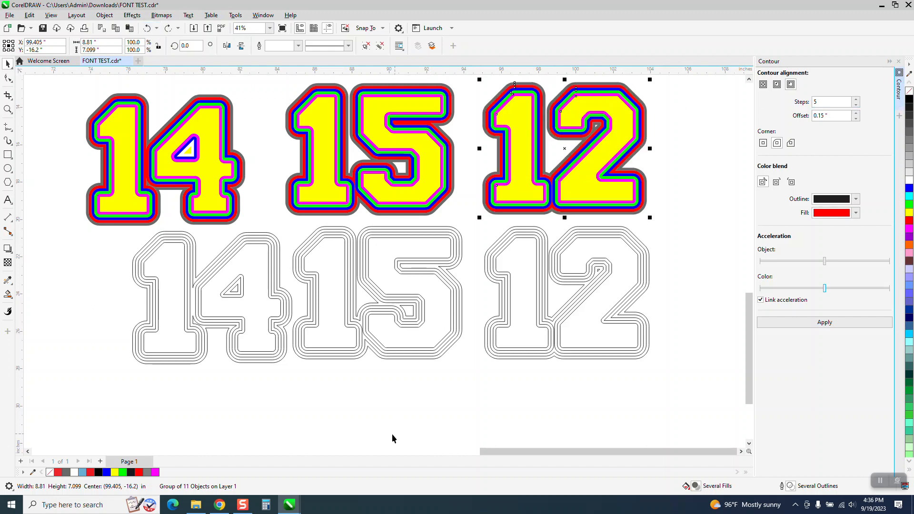
Draw a rectangle about 34.5 by 8 inches over the three colored numbers and fill it with blue.
scroll(387, 424, "down", 1)
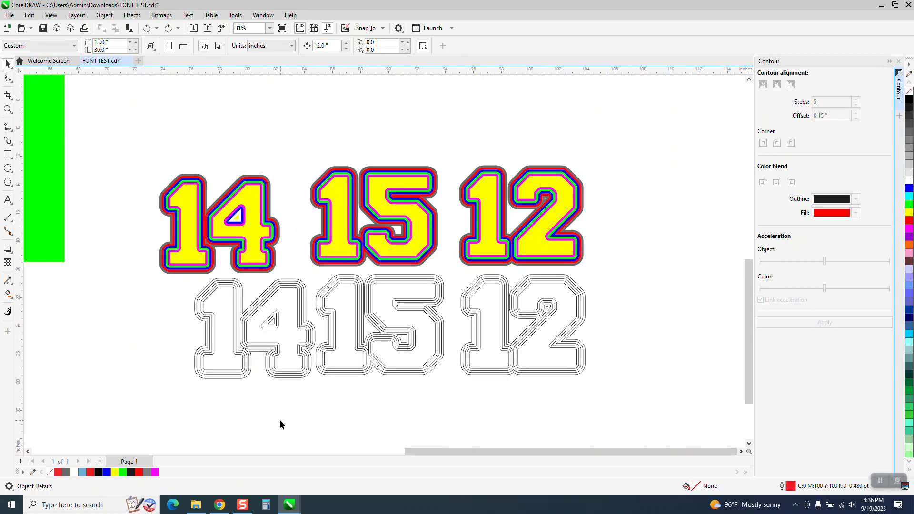
left_click(8, 155)
mouse_move(145, 167)
left_mouse_down()
mouse_move(218, 215)
mouse_move(632, 279)
left_mouse_up()
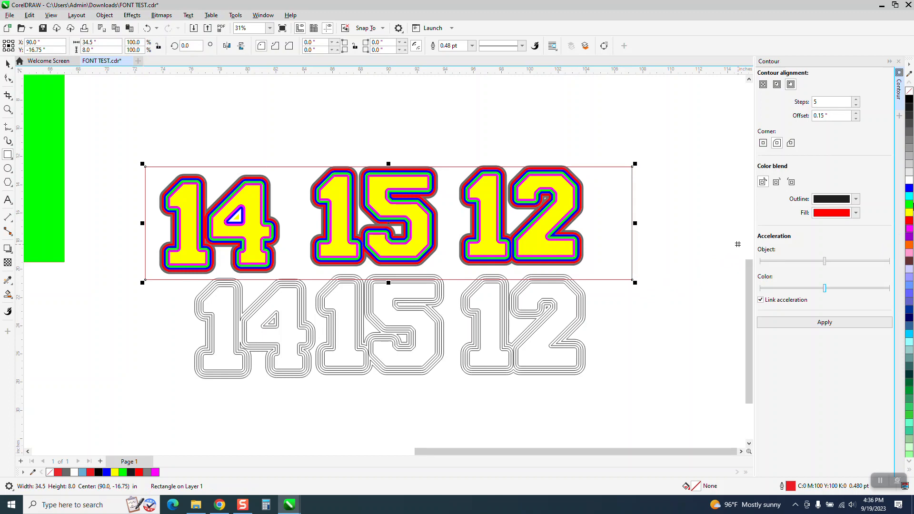
left_click(910, 189)
Send the blue rectangle behind the colored 14, 15 and 12.
left_click(104, 15)
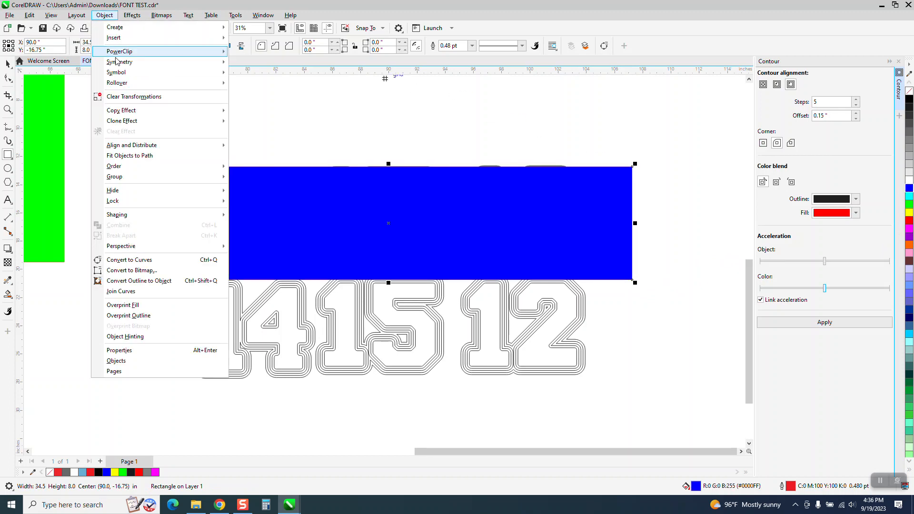
mouse_move(136, 169)
left_click(267, 177)
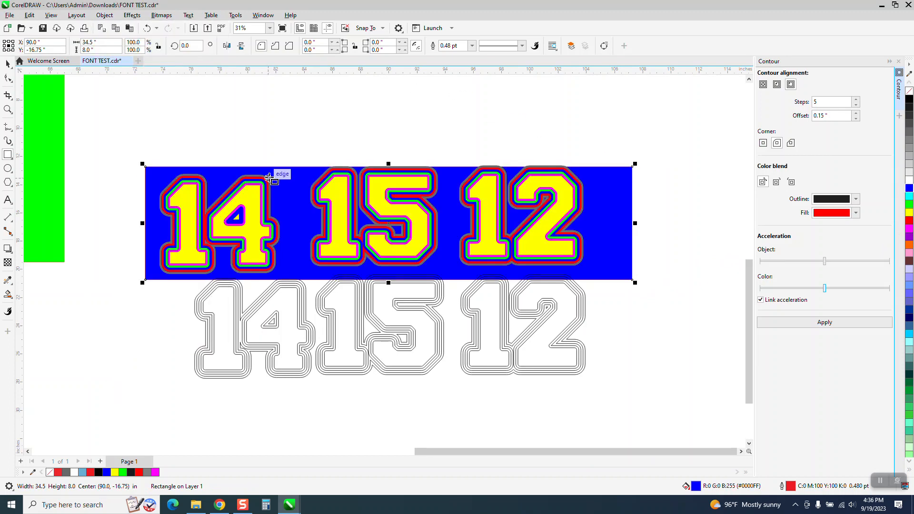